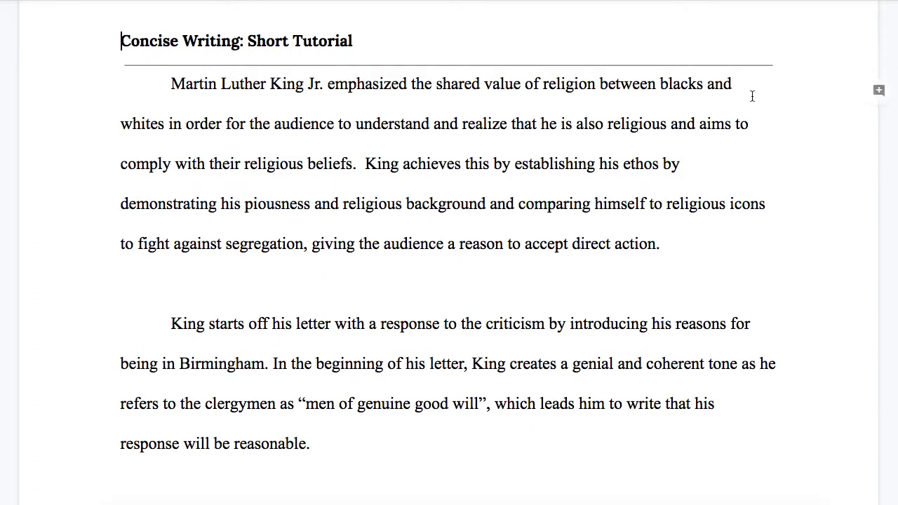
Step: Change "emphasized" to the present tense "emphasizes" in the opening sentence of the first paragraph
click(409, 84)
key(BackSpace)
text(s)
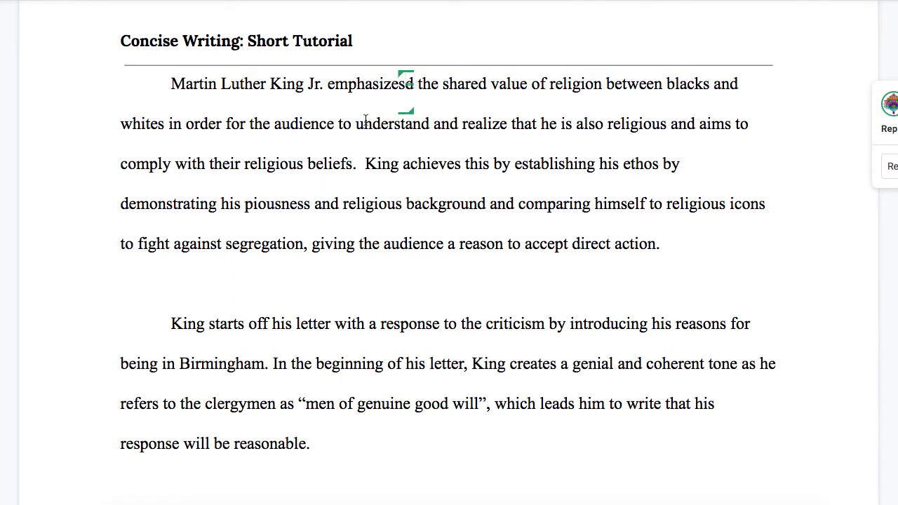
Step: Delete the redundant words "and realize" after "understand" in the first sentence
drag(339, 125, 512, 124)
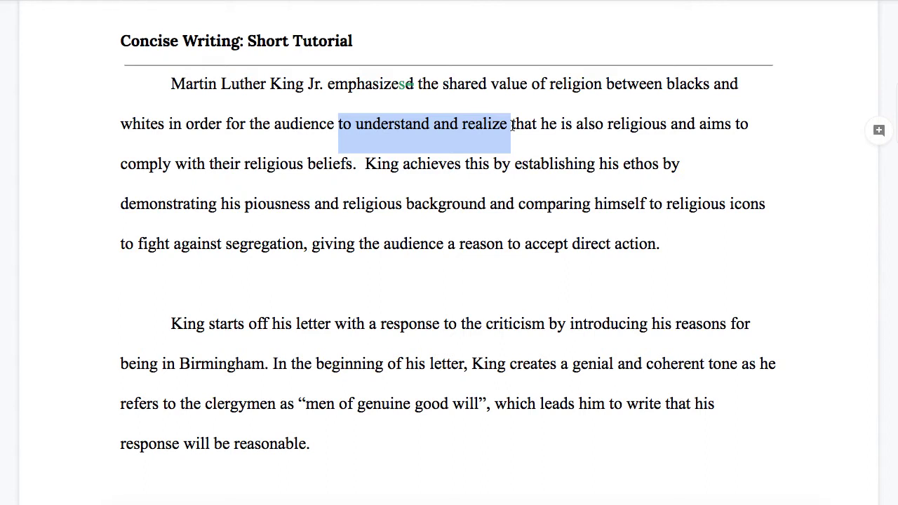
click(512, 124)
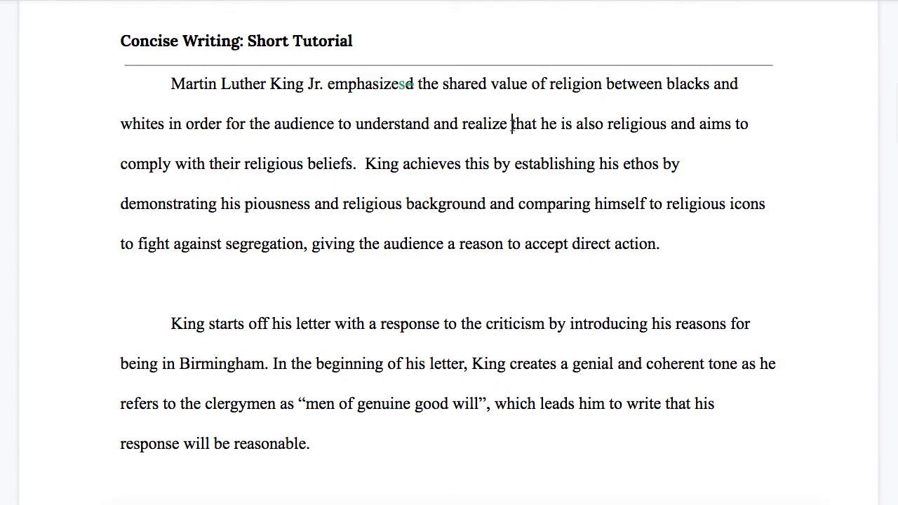
drag(430, 125, 504, 127)
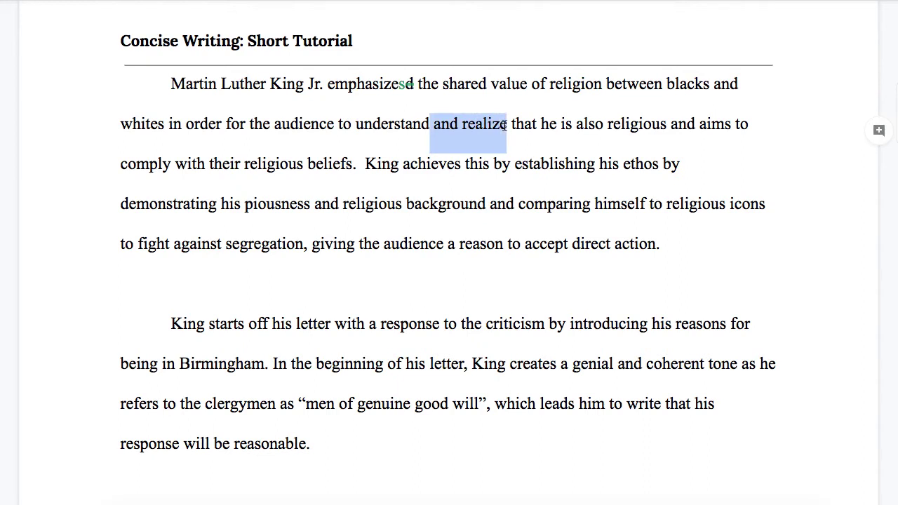
key(BackSpace)
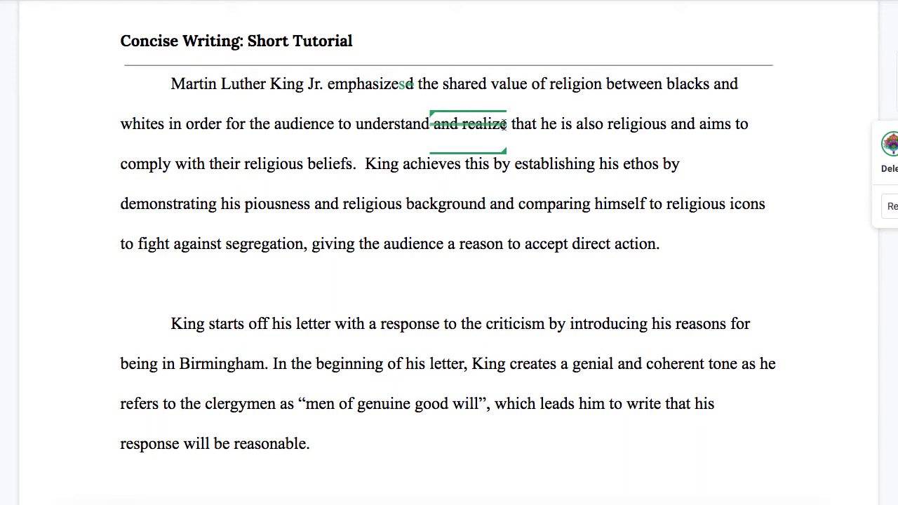
Step: Delete the phrase "between blacks and whites" after "shared value of religion" in the first sentence
drag(444, 85, 484, 77)
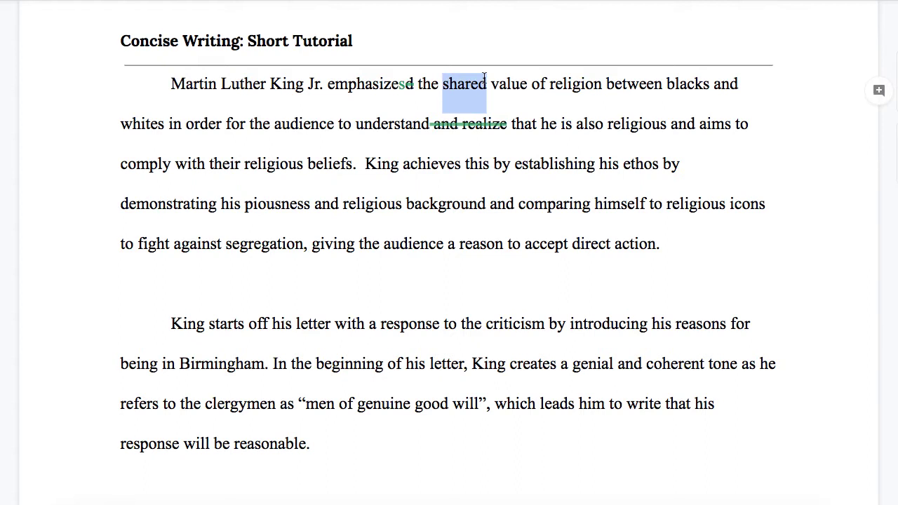
click(485, 77)
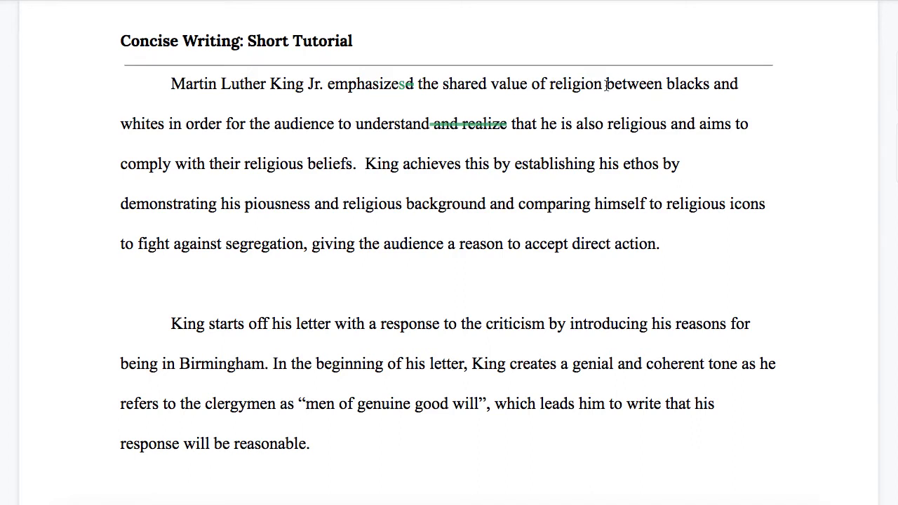
drag(606, 84, 167, 125)
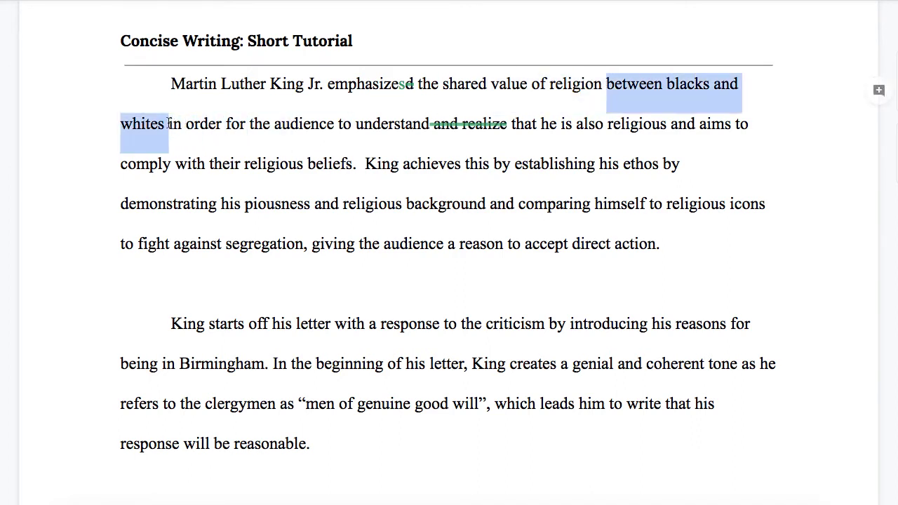
key(BackSpace)
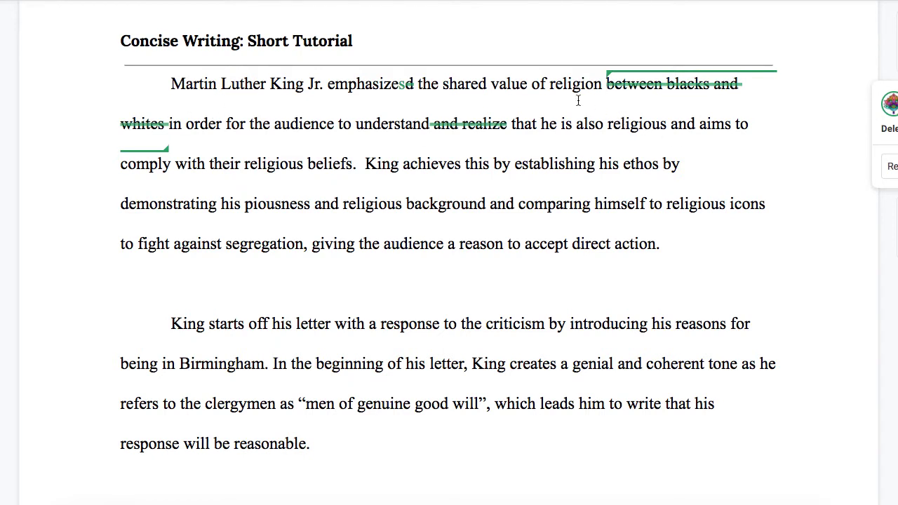
Step: Examine the first sentence for repeated mentions of religion and how they relate to the word "shared"
double_click(552, 84)
drag(603, 126, 678, 130)
drag(233, 165, 303, 166)
click(374, 165)
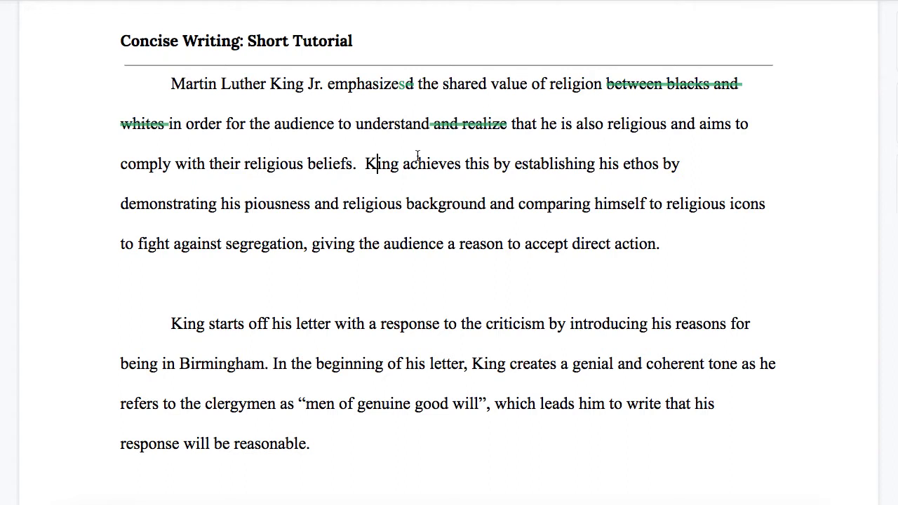
drag(507, 125, 659, 132)
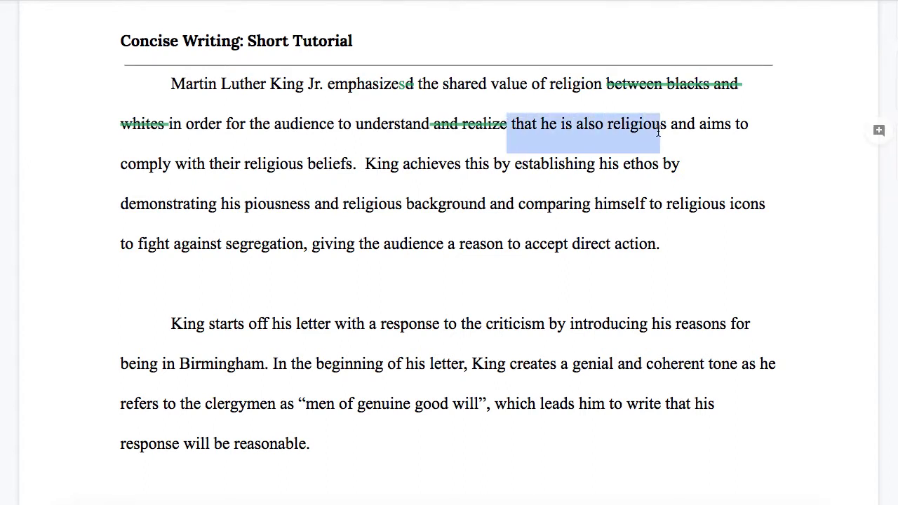
click(223, 164)
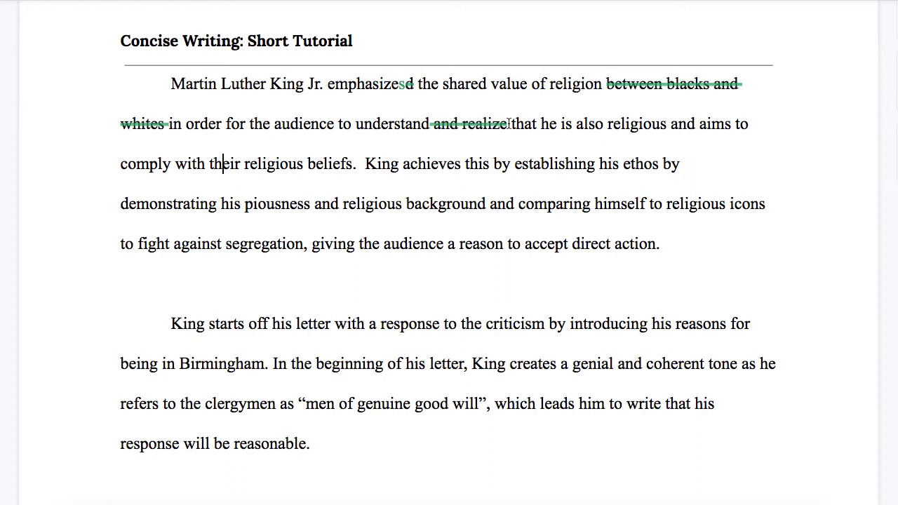
click(443, 84)
drag(443, 83, 489, 82)
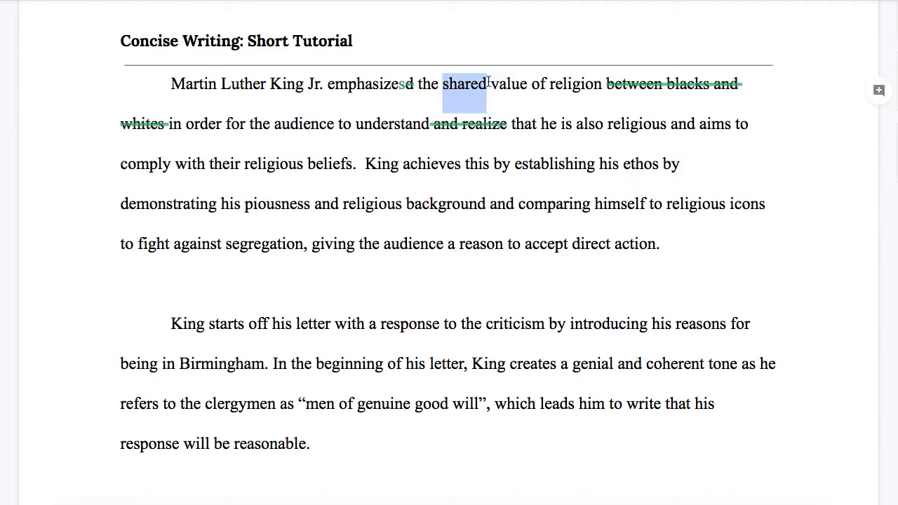
click(523, 123)
drag(531, 123, 671, 125)
click(671, 125)
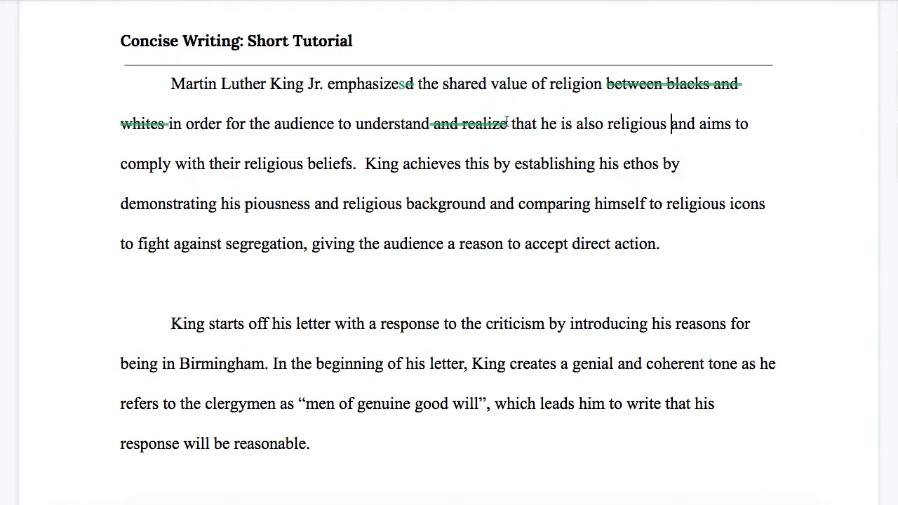
Step: Replace the word "shared" with "religious" in the first sentence
click(444, 84)
text(religious)
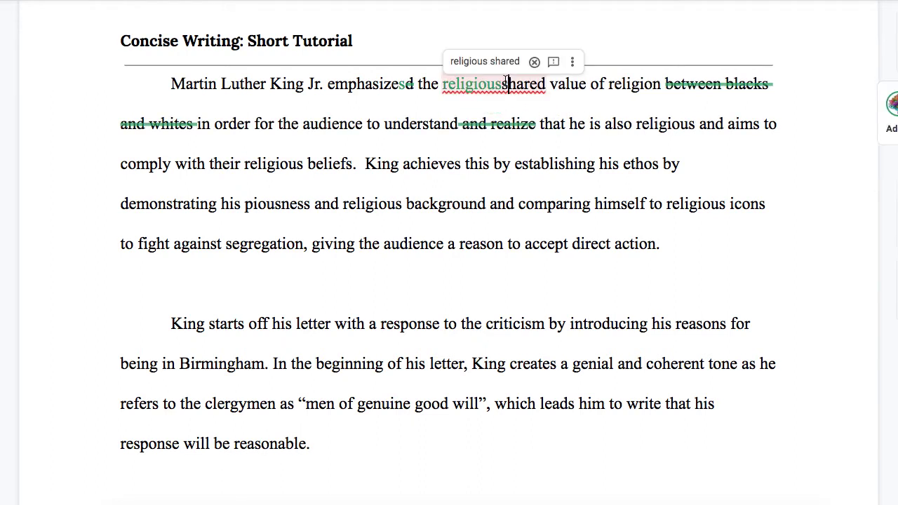
drag(508, 84, 548, 83)
key(BackSpace)
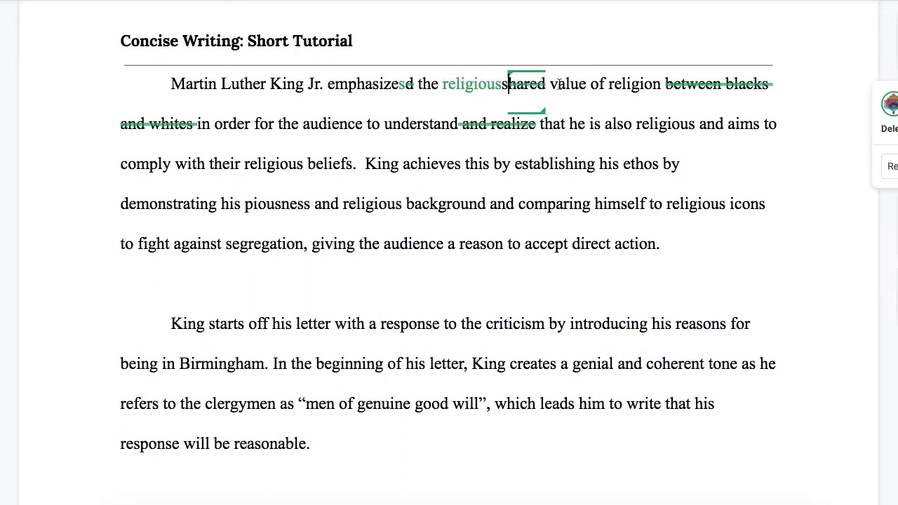
Step: Make "value" plural as "values", and delete "of religion" after it in the first sentence
click(586, 84)
text(s)
drag(597, 83, 667, 83)
key(BackSpace)
click(480, 84)
click(468, 61)
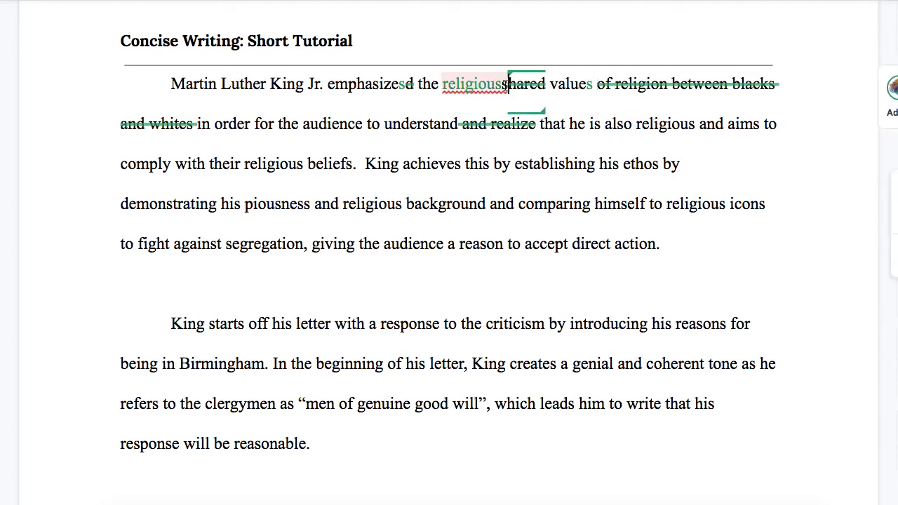
Step: Insert "that he shares with his audience" after "values" in the first sentence
click(596, 83)
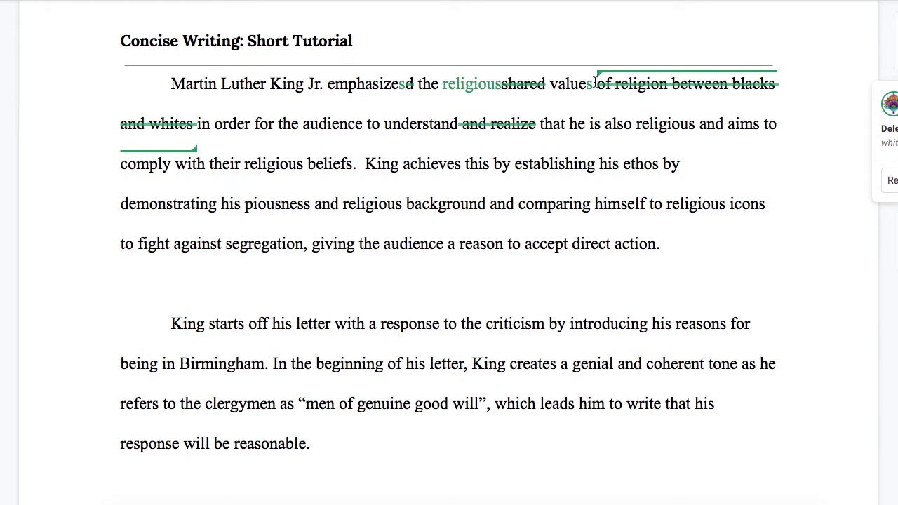
text(that he s)
text(hares with his)
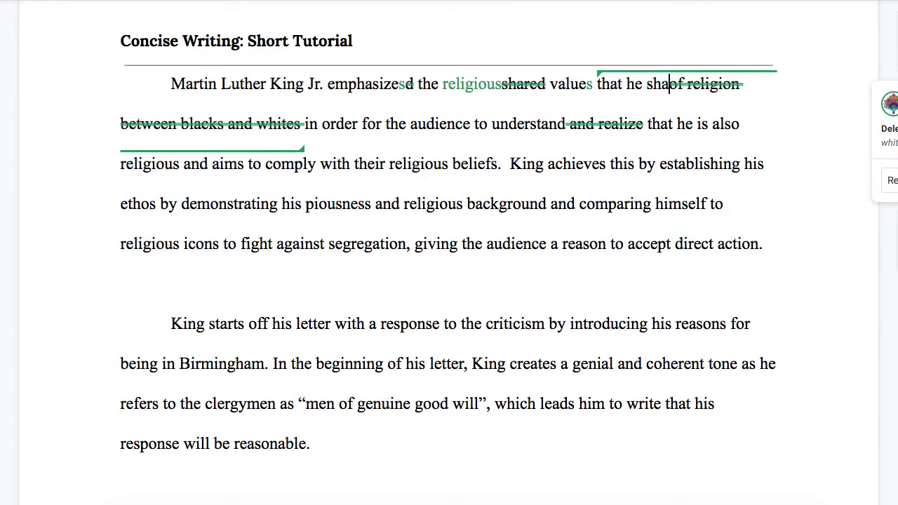
text( audience to understand and)
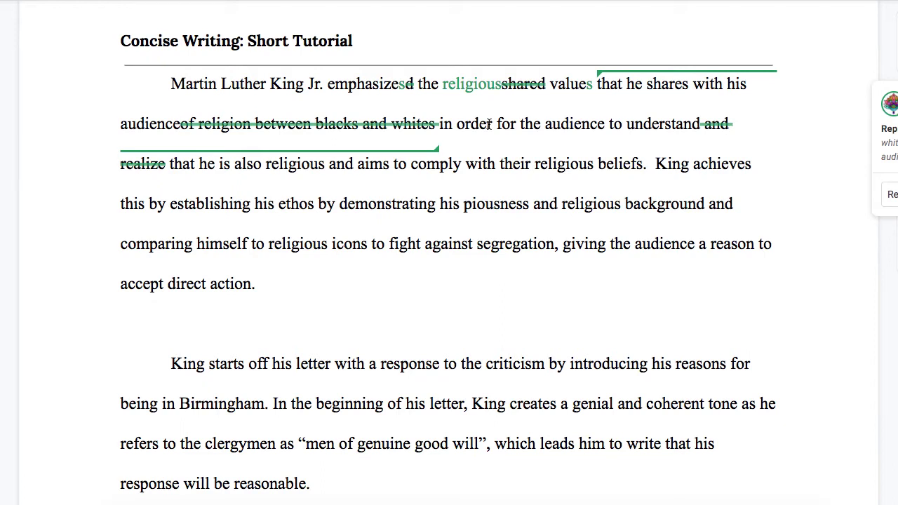
Step: Add a space before "in order" and delete "that he is also religious and aims to comply with their religious beliefs"
scroll(491, 130, up, 1)
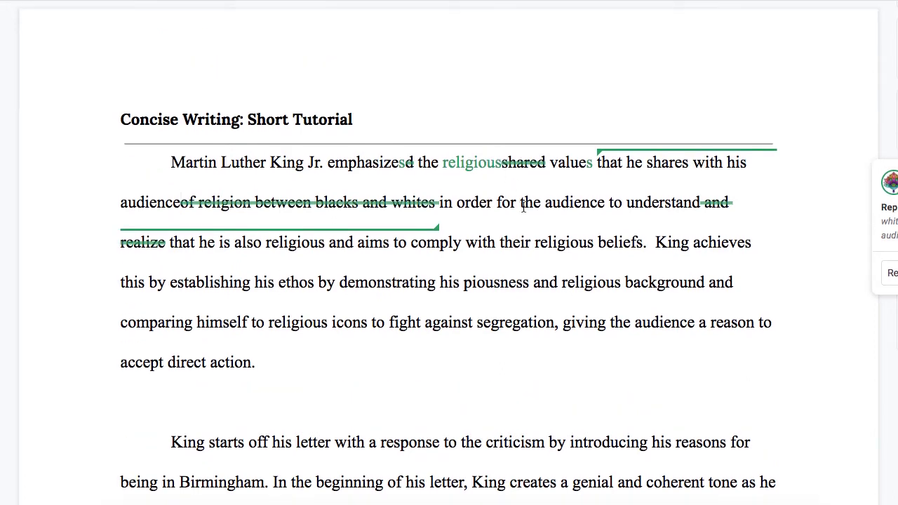
drag(495, 202, 642, 245)
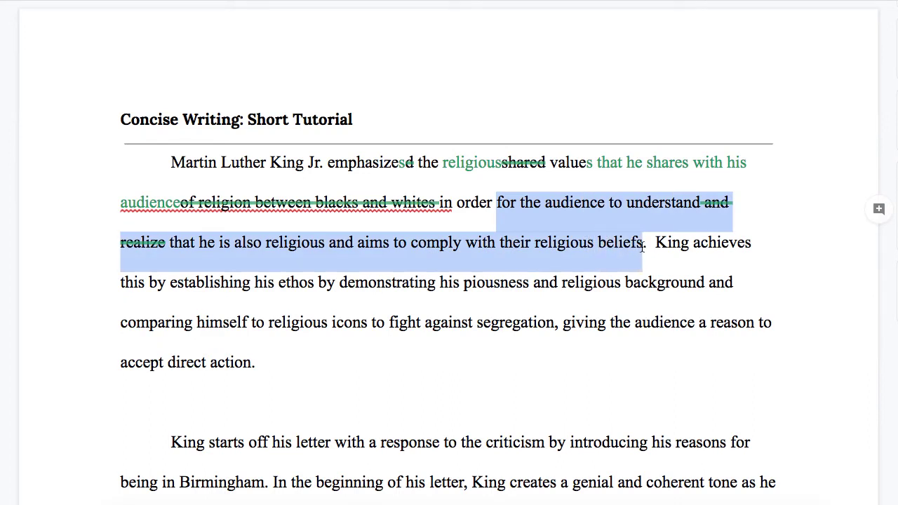
click(440, 202)
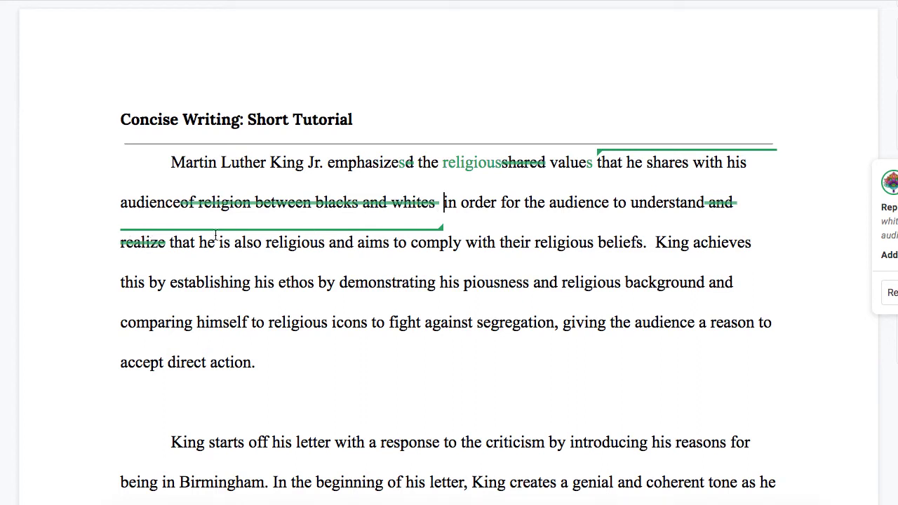
drag(166, 243, 644, 244)
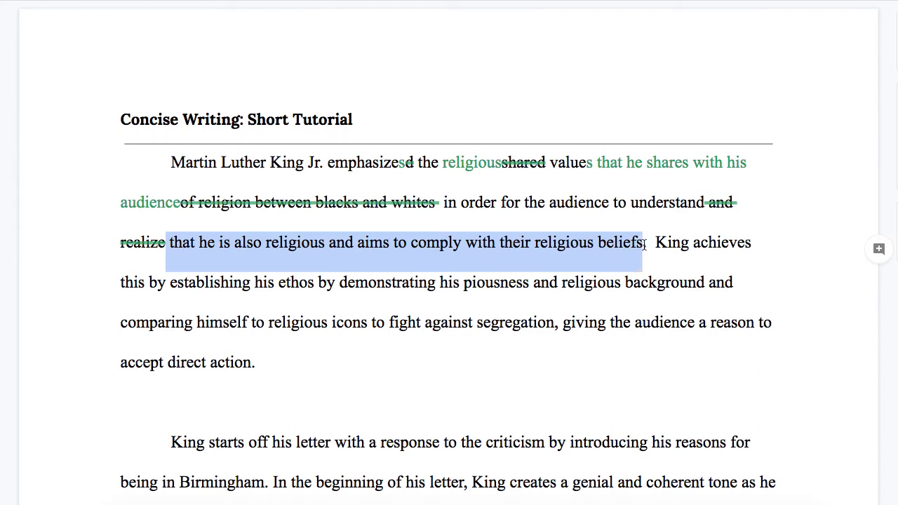
key(BackSpace)
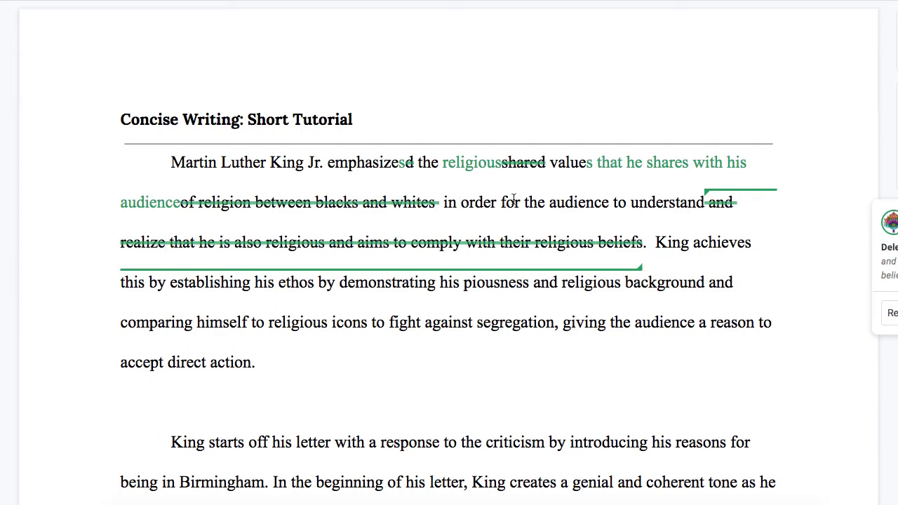
Step: Replace "for the audience to understand" after "in order" with "to increase his credibility"
drag(502, 203, 709, 204)
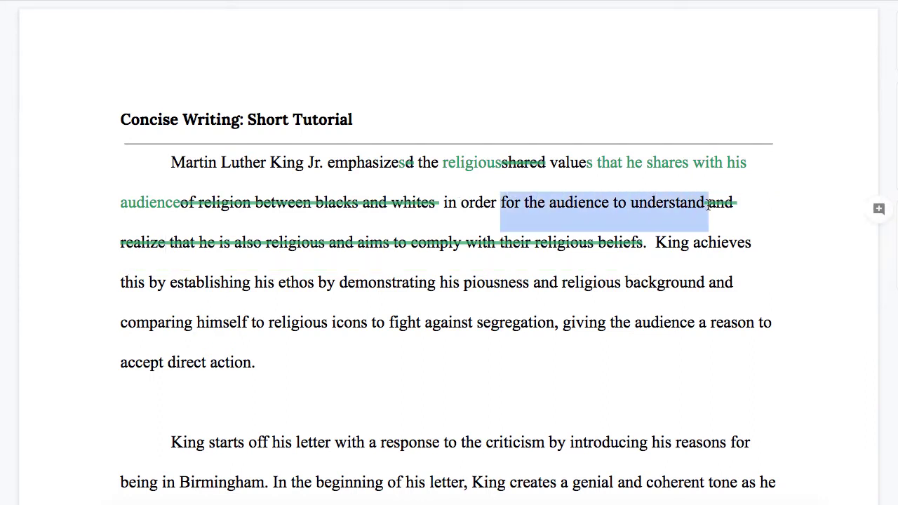
text(to increase his cr)
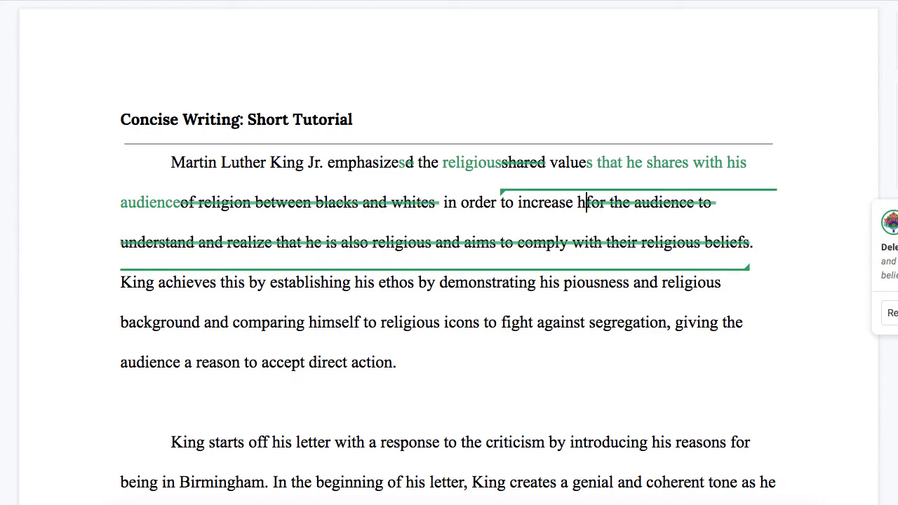
text(edibili)
text(ty)
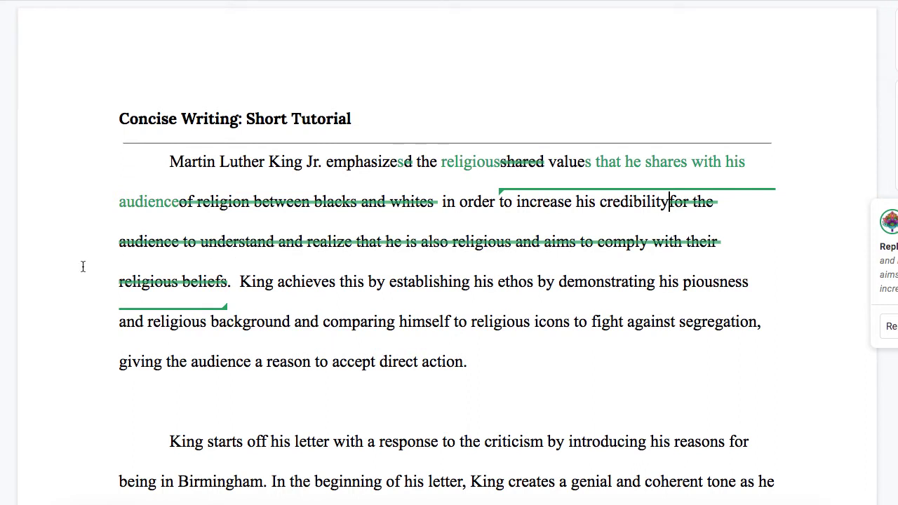
Step: Delete the period and "King achieves this" before "by establishing his ethos" to join the first two sentences
drag(230, 281, 363, 283)
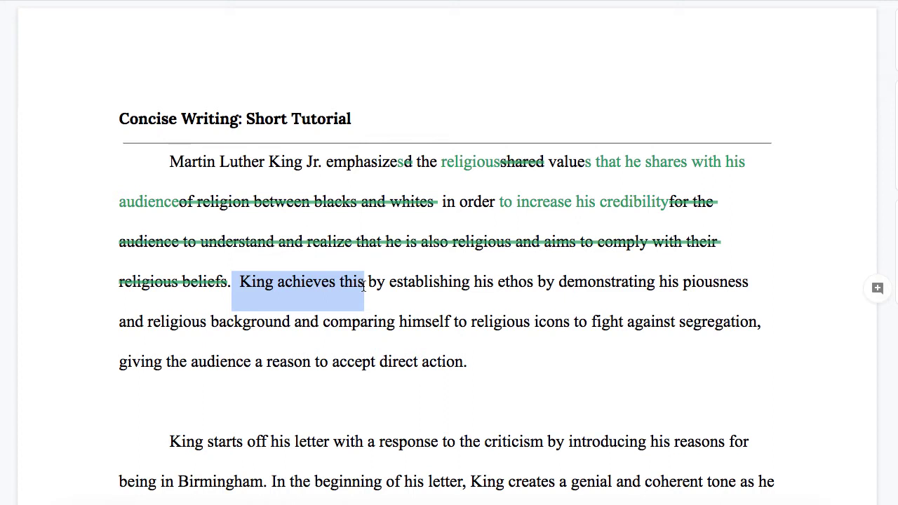
click(363, 283)
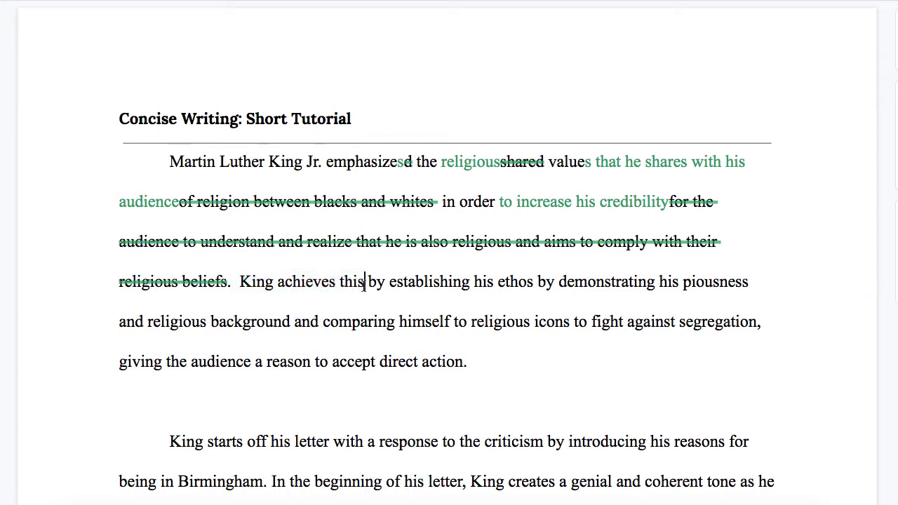
click(225, 282)
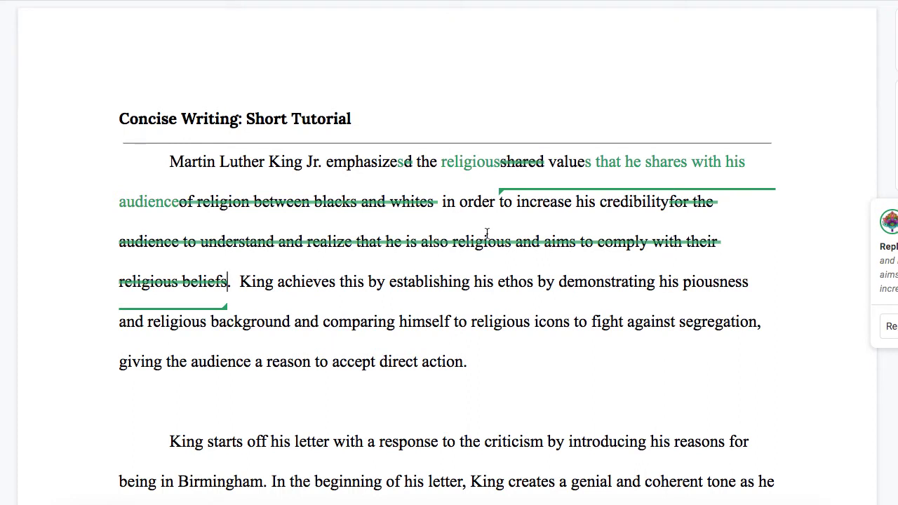
click(572, 202)
drag(522, 201, 653, 204)
click(649, 203)
drag(388, 283, 544, 283)
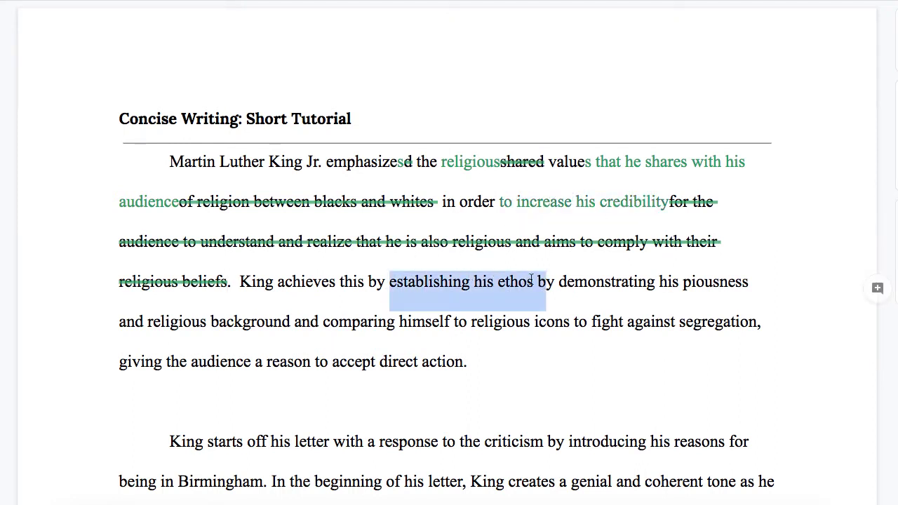
click(506, 282)
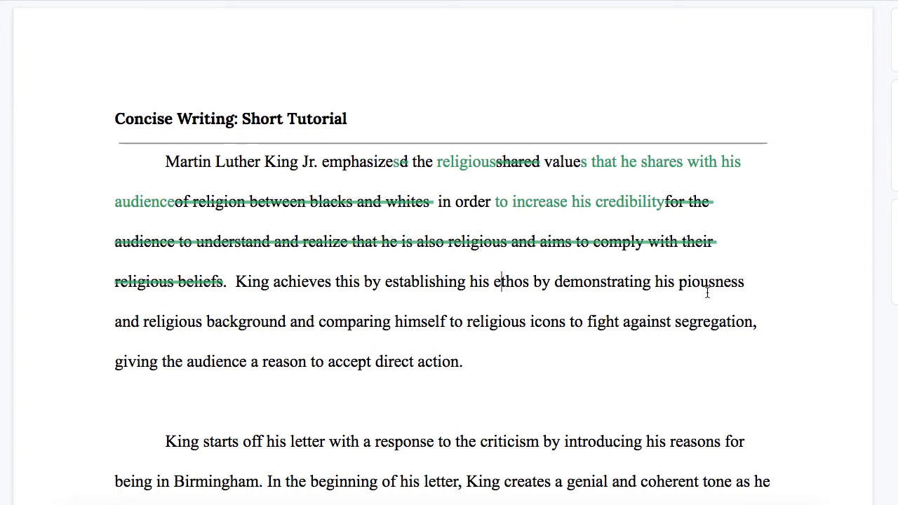
drag(222, 280, 361, 282)
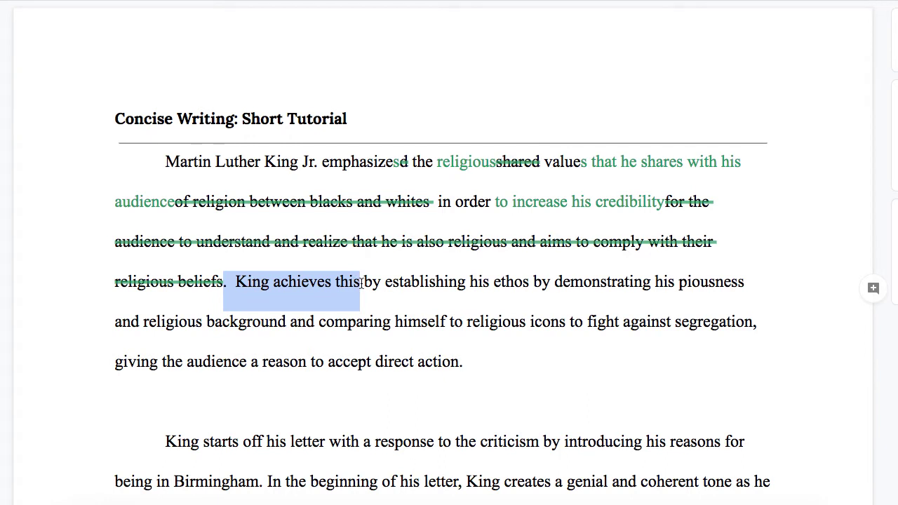
key(BackSpace)
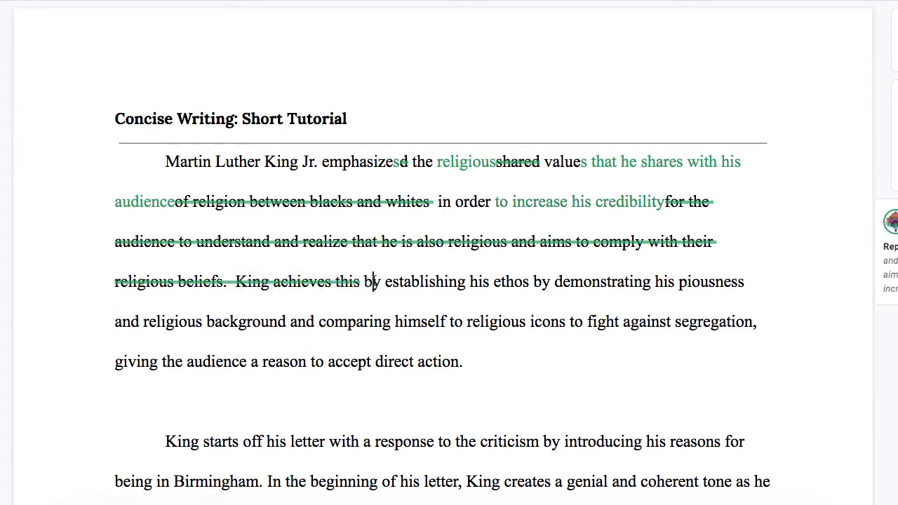
Step: Capitalize "By" before "establishing his ethos" and add a period after "credibility" to split the text into two sentences
click(373, 281)
text(B)
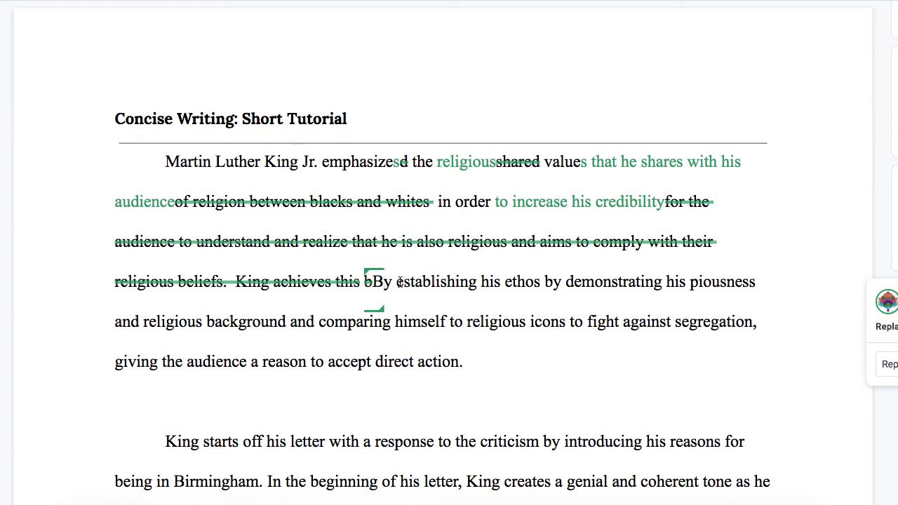
click(397, 281)
drag(397, 281, 548, 281)
click(545, 282)
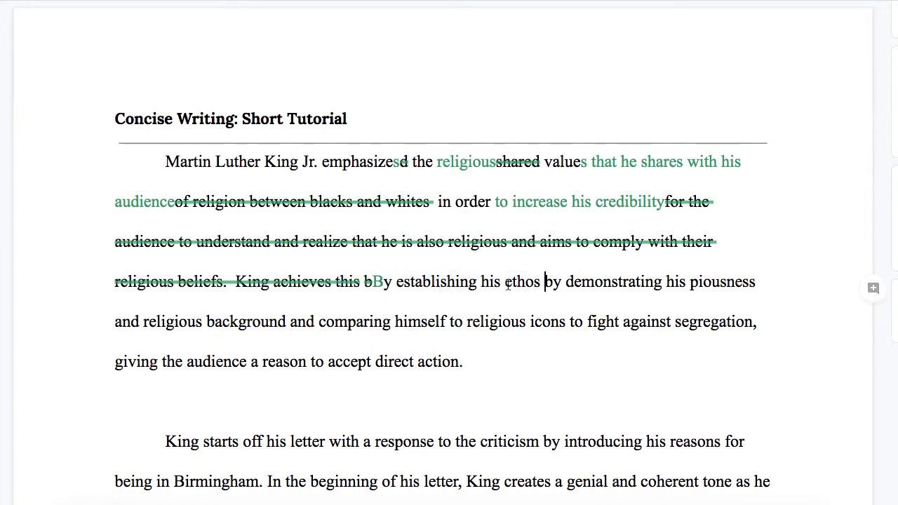
click(373, 282)
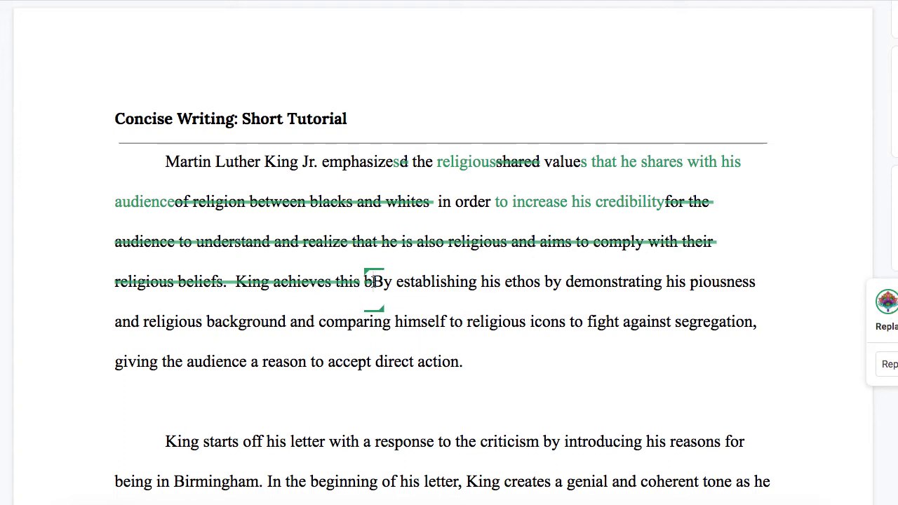
click(664, 201)
text(.)
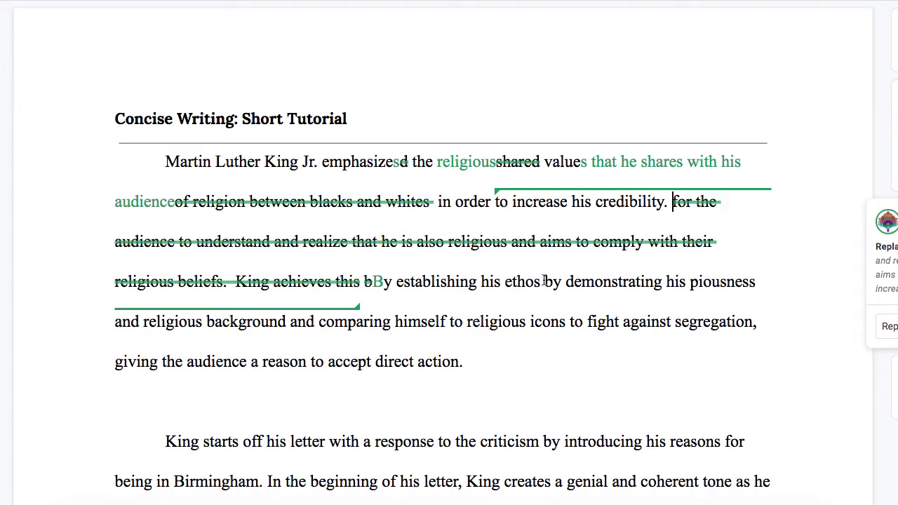
Step: Delete "establishing his ethos by" and "piousness and" from the sentence that starts with "By"
click(396, 281)
drag(395, 281, 570, 281)
key(BackSpace)
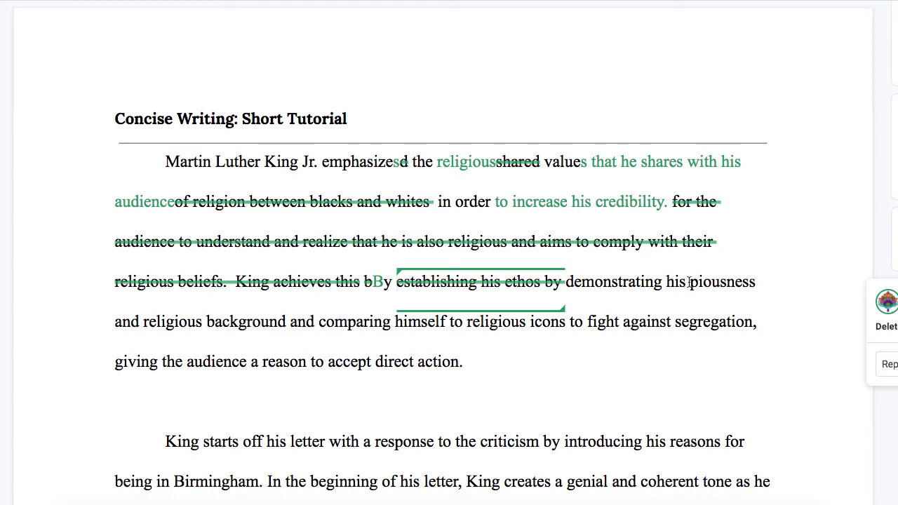
drag(689, 282, 143, 322)
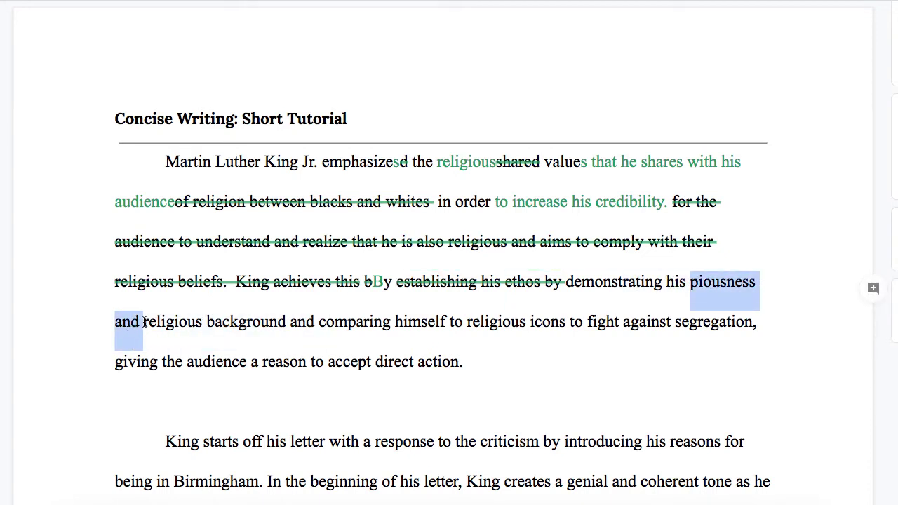
key(BackSpace)
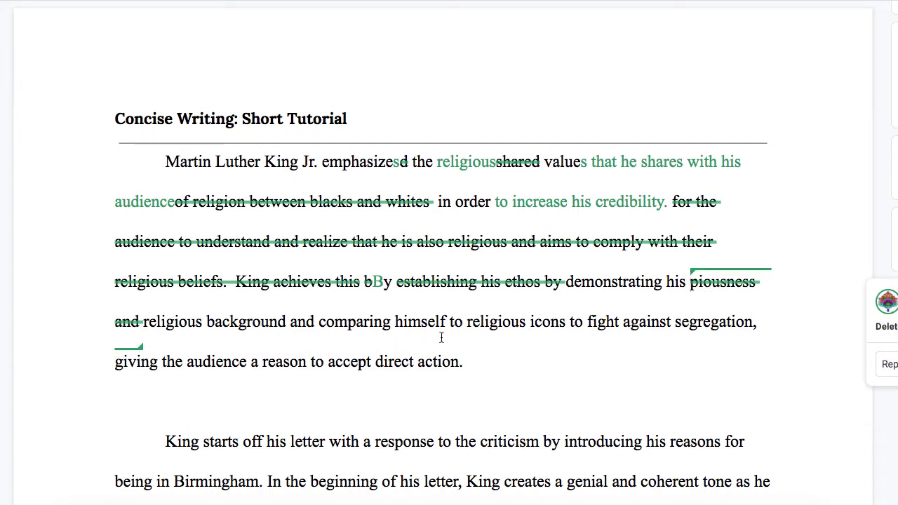
Step: Replace "to fight" after "religious icons" with "who have fought"
drag(566, 321, 759, 323)
click(601, 323)
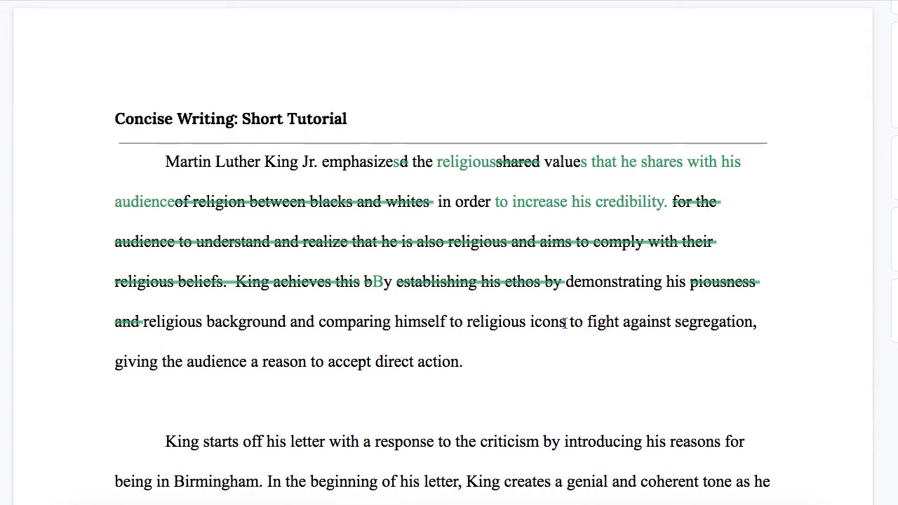
drag(570, 321, 753, 321)
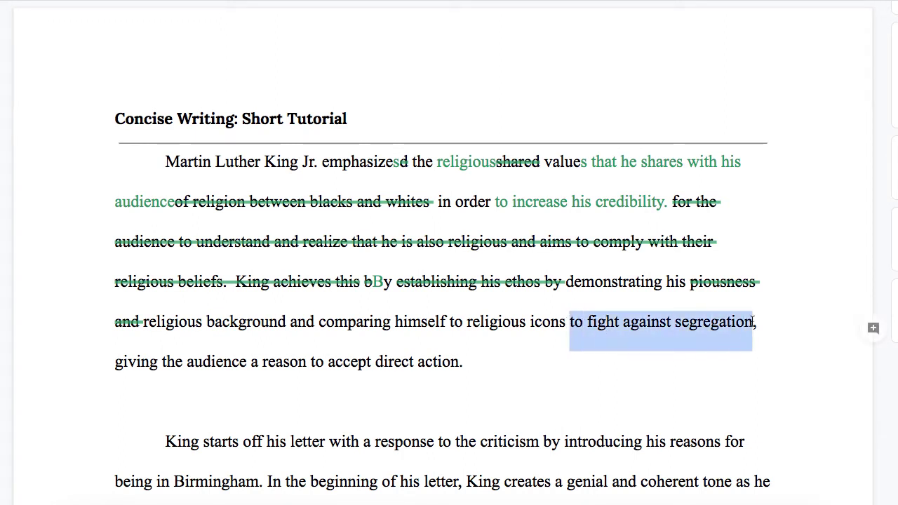
click(715, 322)
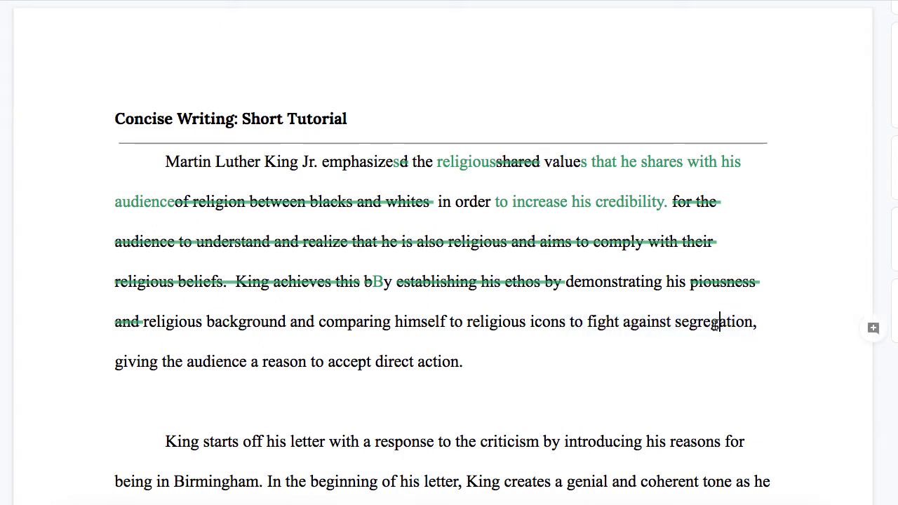
click(567, 321)
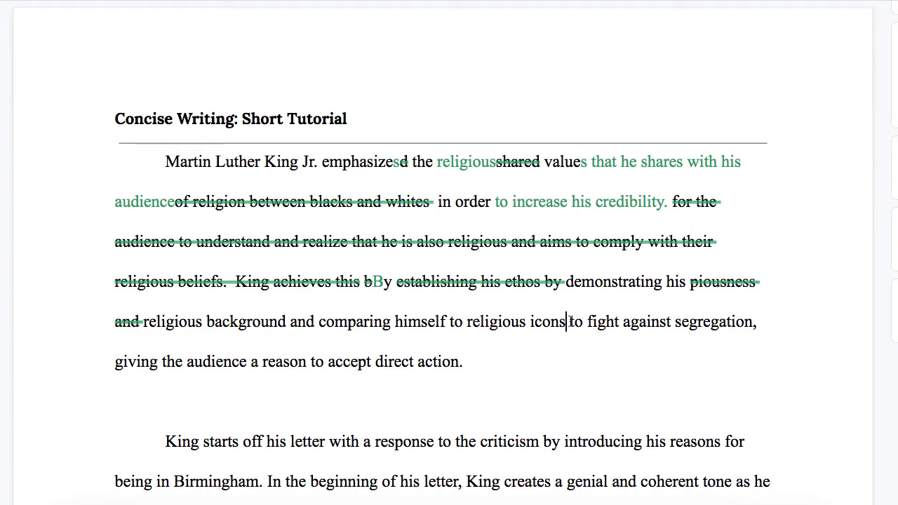
drag(570, 322, 758, 323)
click(758, 323)
drag(572, 322, 625, 319)
text(who have)
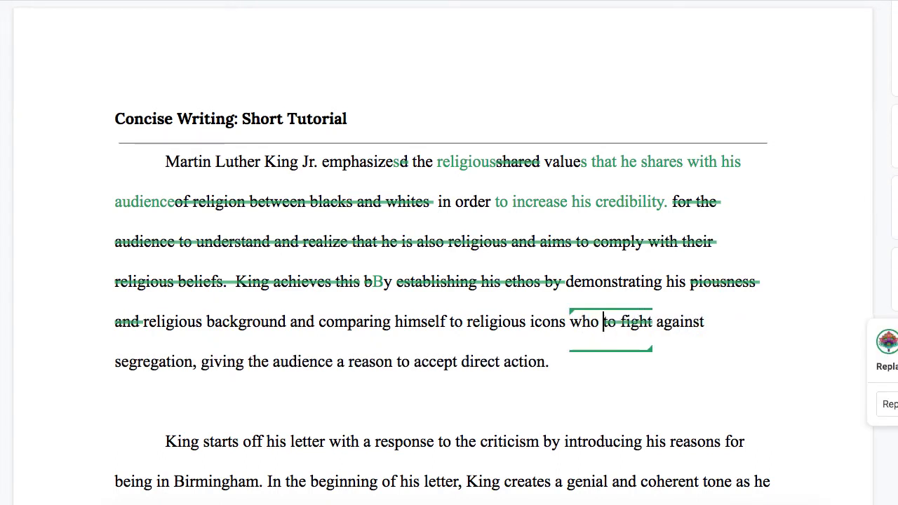
text( fought)
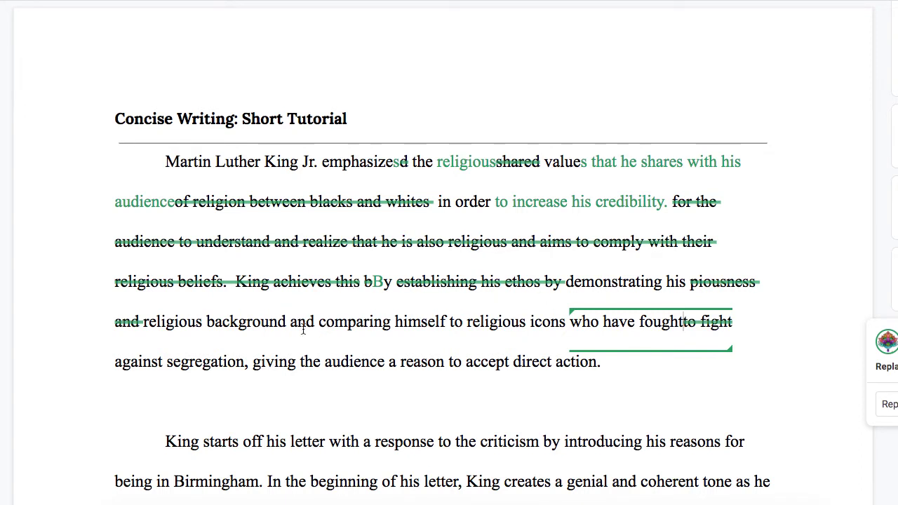
Step: Replace "giving" before "the audience a reason" with "he gives"
drag(252, 362, 299, 360)
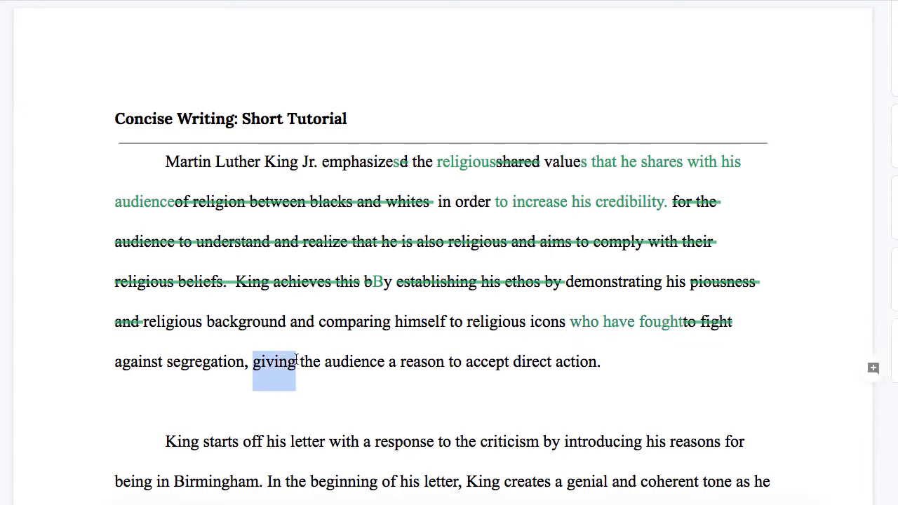
text(he gives)
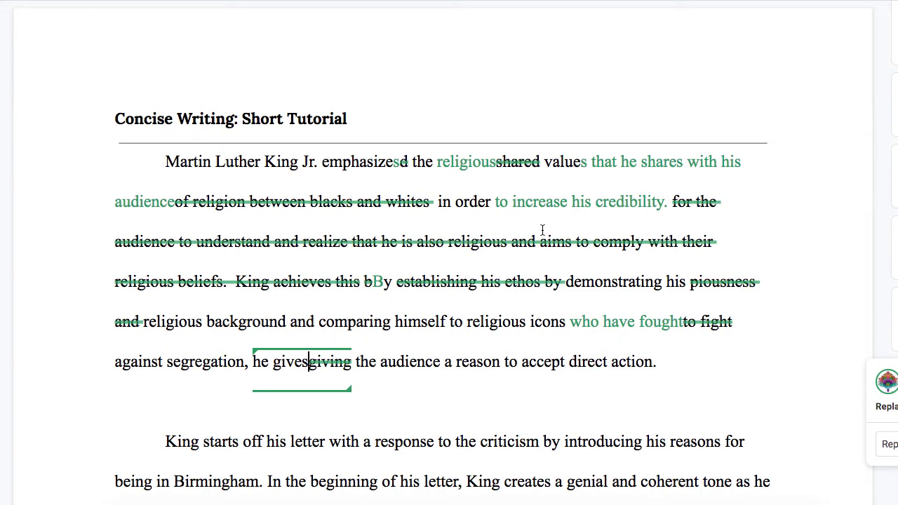
scroll(543, 230, down, 1)
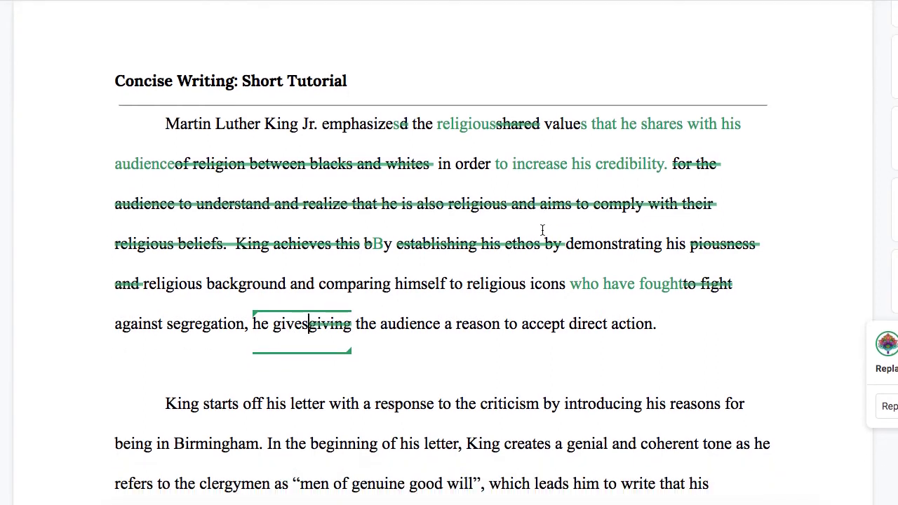
click(778, 271)
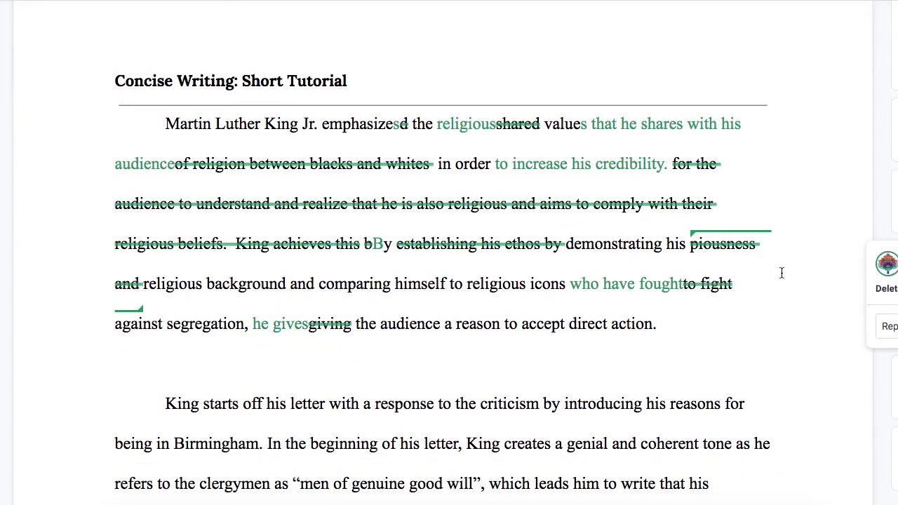
Step: Replace "starts off" with "begins" in the first sentence of the second paragraph
scroll(781, 273, down, 1)
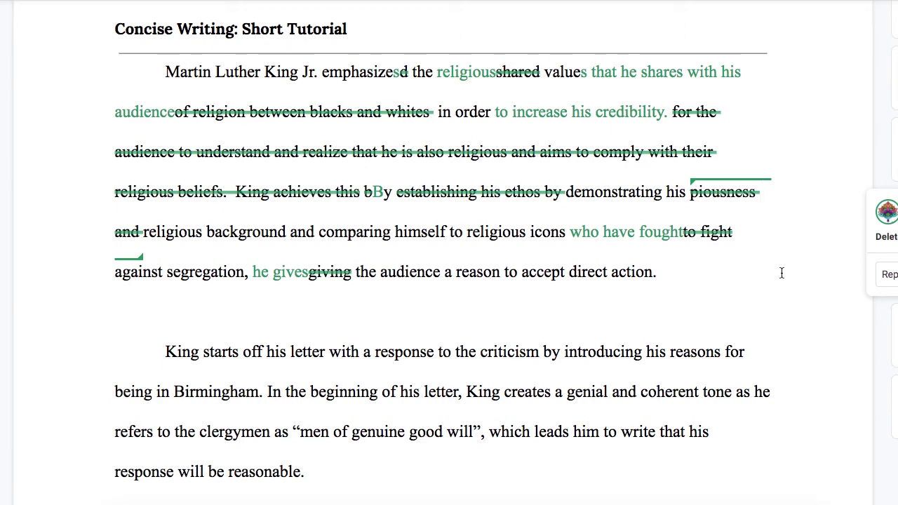
scroll(782, 273, down, 3)
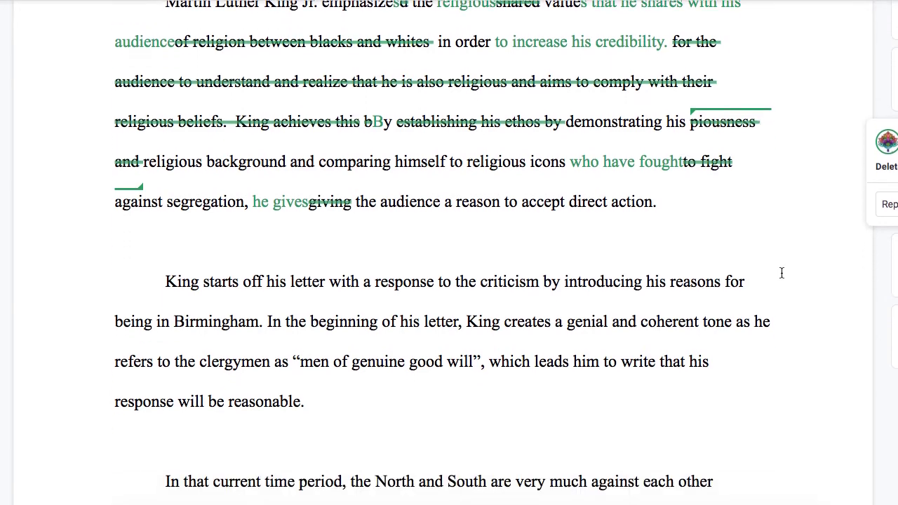
scroll(782, 273, down, 1)
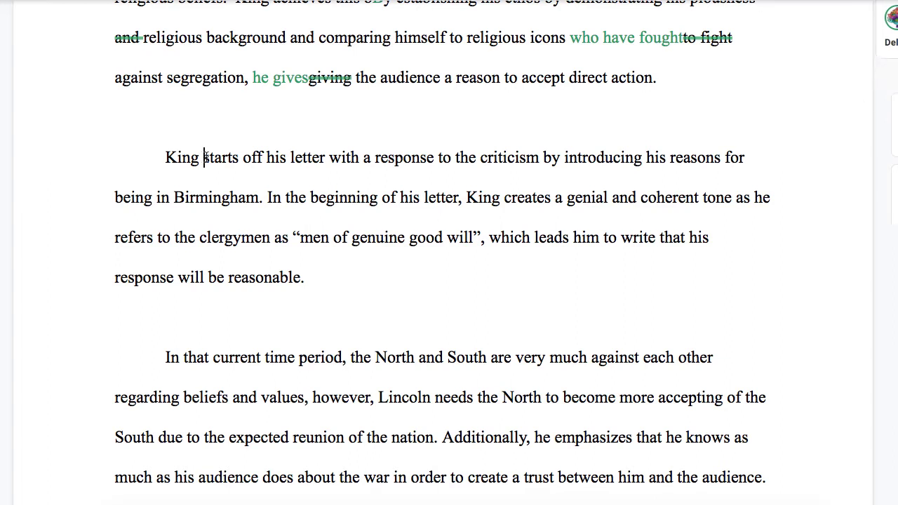
drag(204, 158, 263, 157)
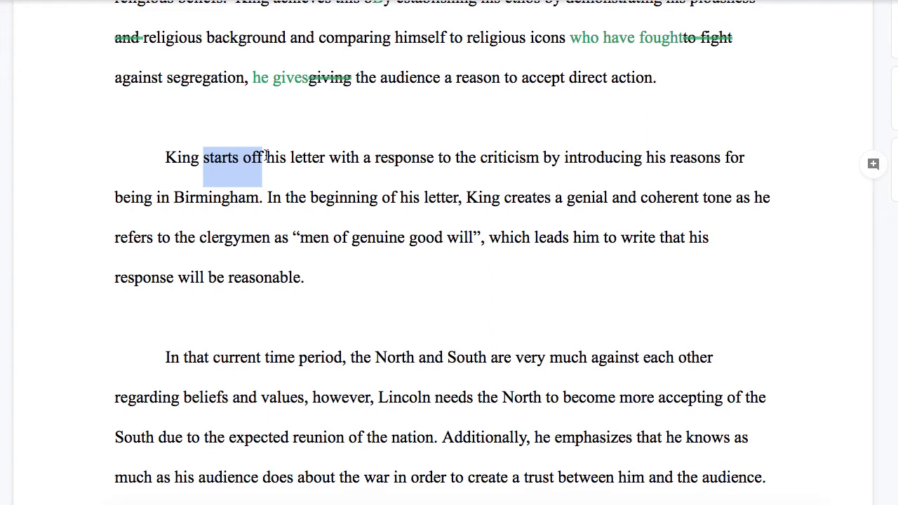
text(bgins)
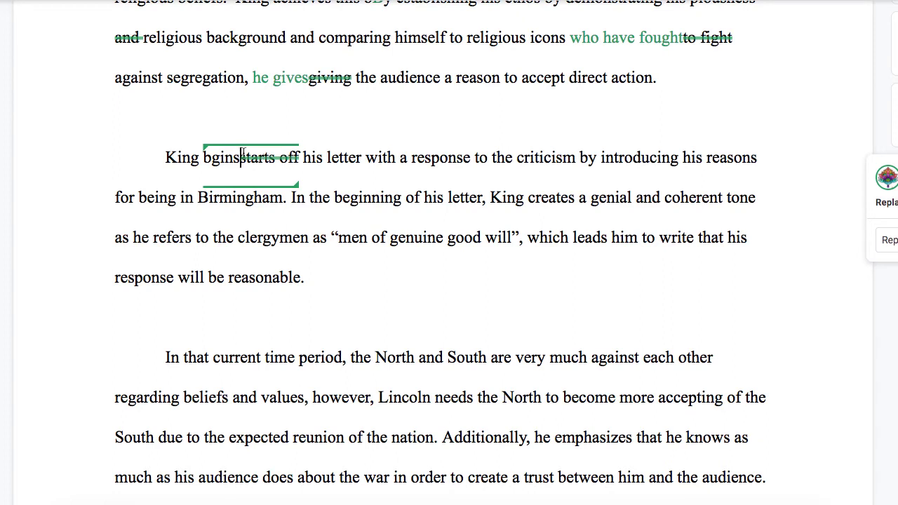
click(211, 157)
text(e)
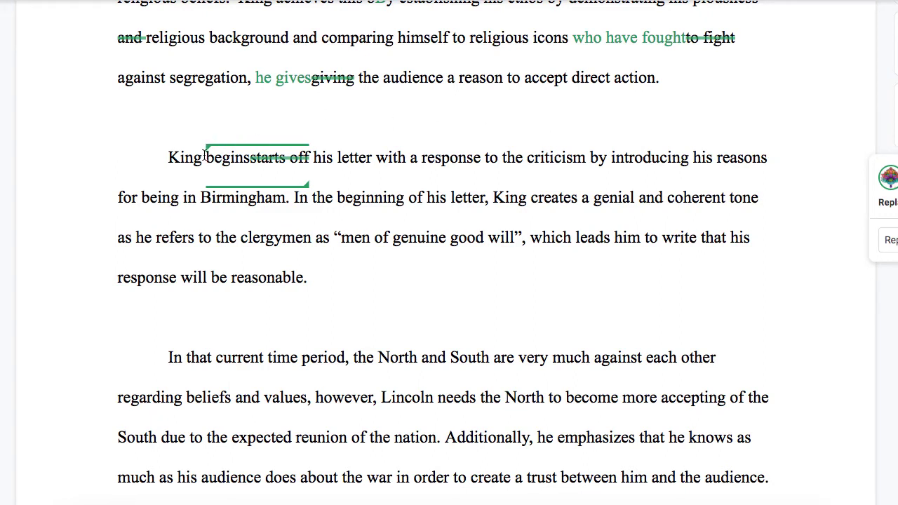
Step: Replace the wording from after "King" through "his letter with a response" with "first responds" in the second paragraph's first sentence
drag(421, 158, 483, 159)
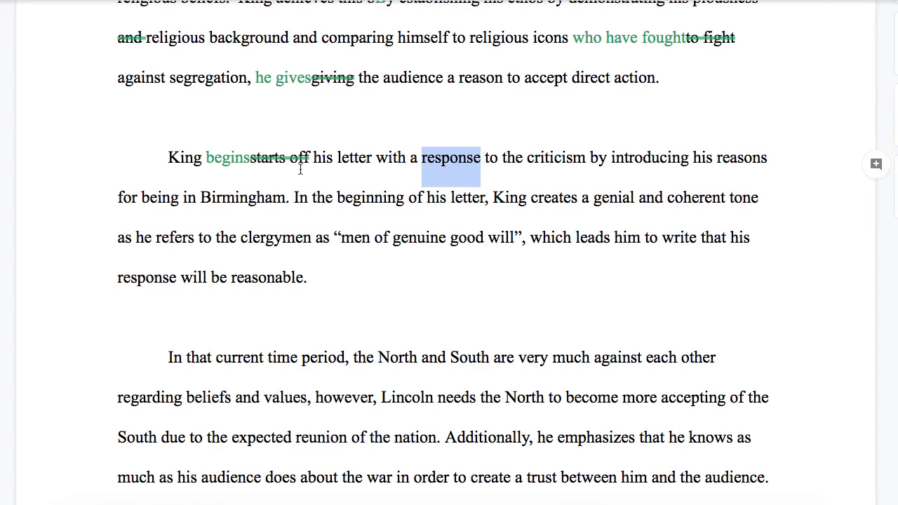
click(207, 155)
drag(207, 155, 482, 157)
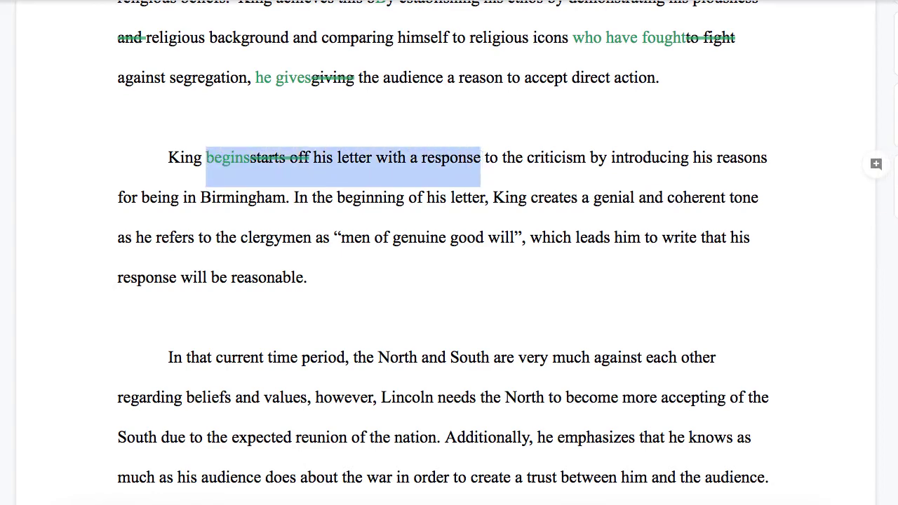
text(first response)
key(BackSpace)
text(ds)
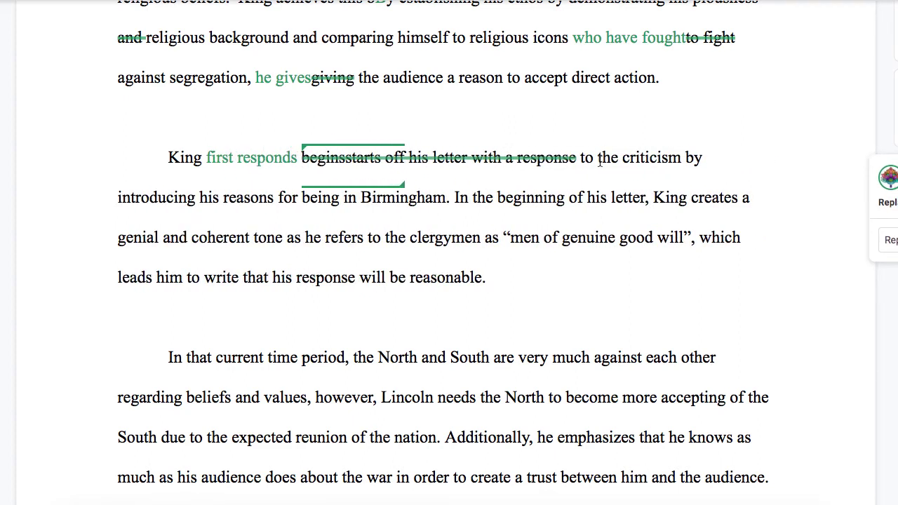
Step: Insert "clergymen's" before "criticism" and replace "introducing" with "stating" in the second paragraph's first sentence
click(622, 158)
text(clergymen)
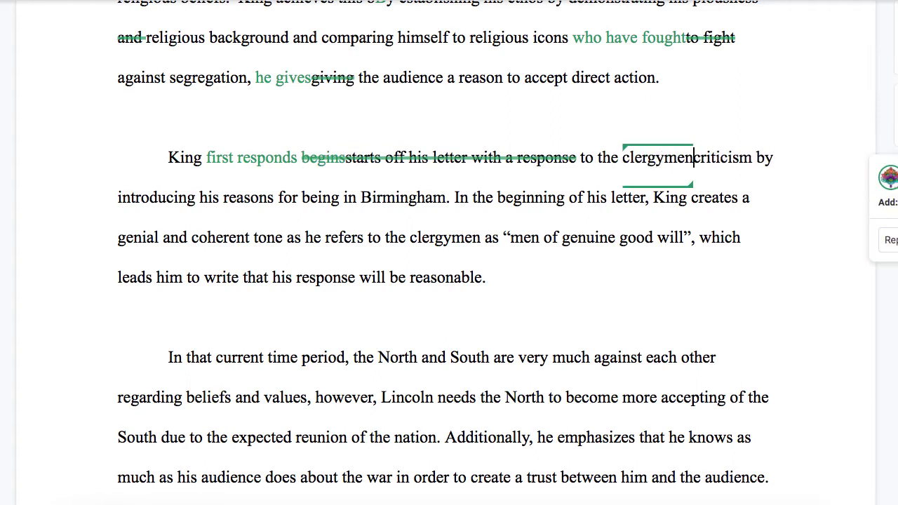
text('s)
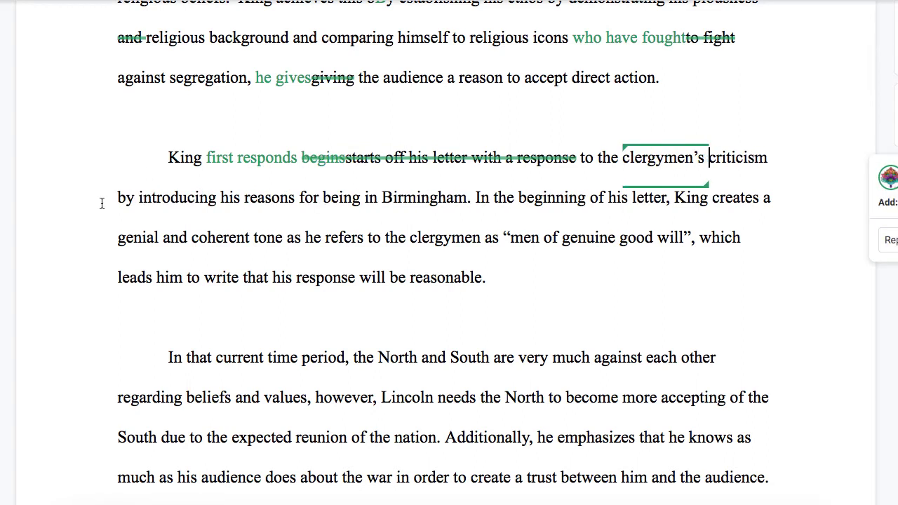
click(113, 200)
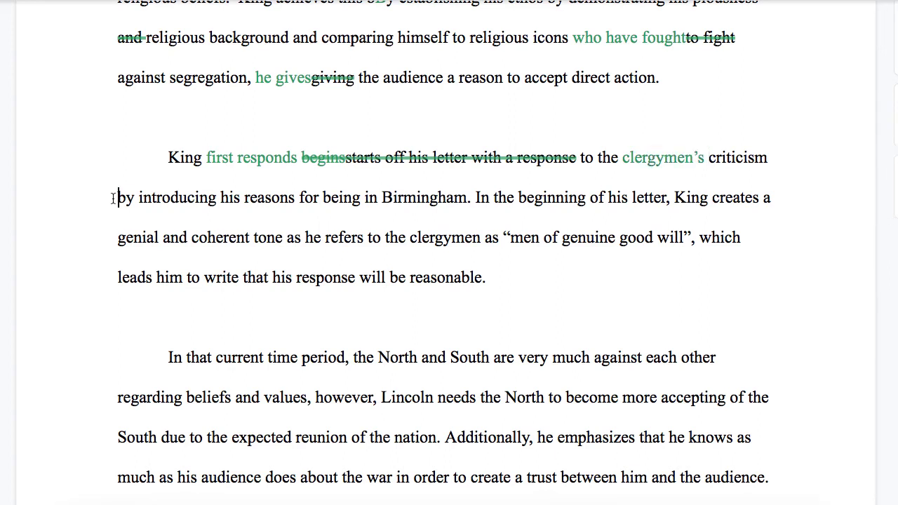
drag(137, 198, 215, 197)
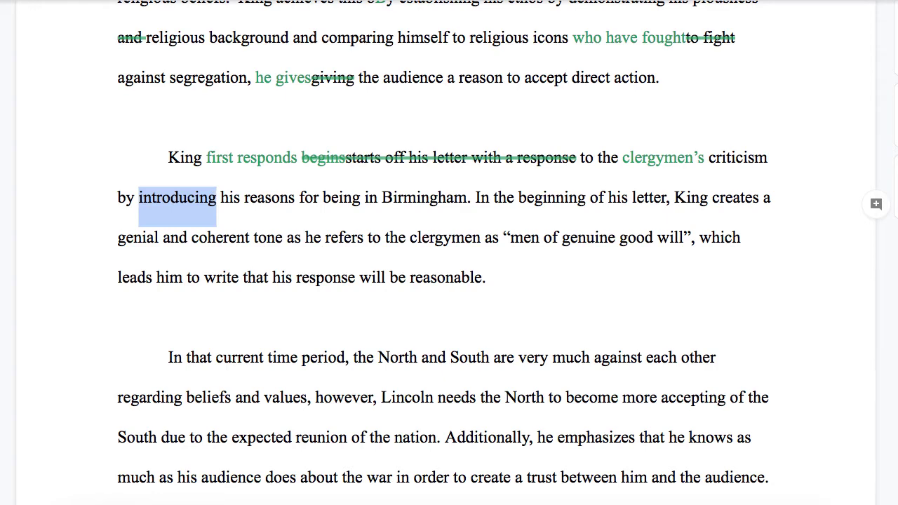
text(stating)
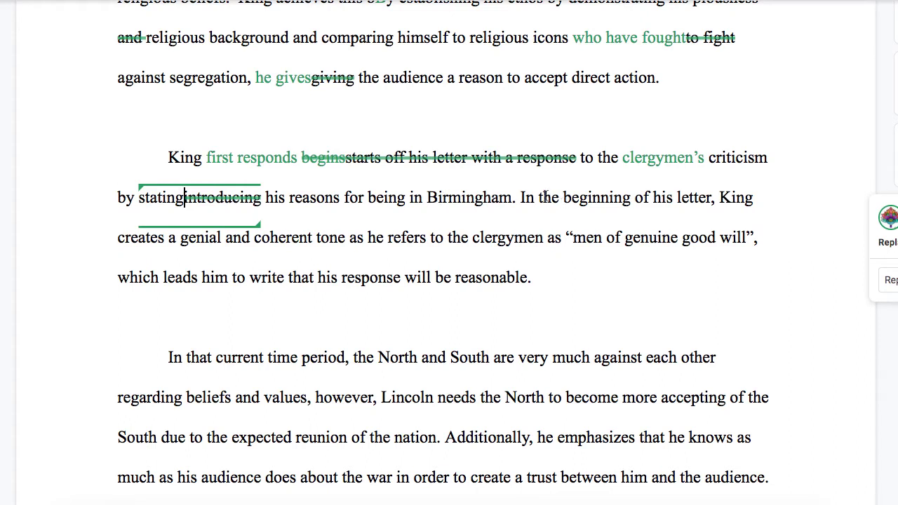
Step: Delete "In the beginning of his letter, King creates a genial and coherent tone as he" before "refers to the clergymen"
click(216, 157)
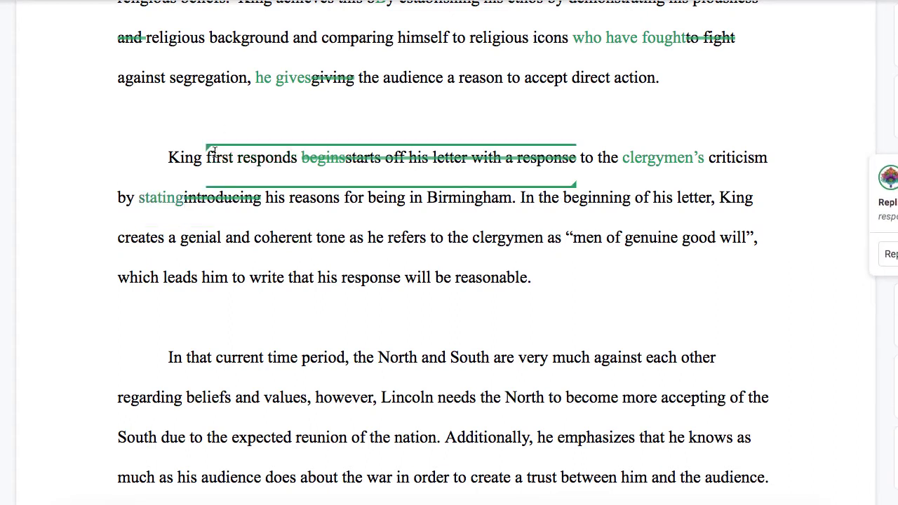
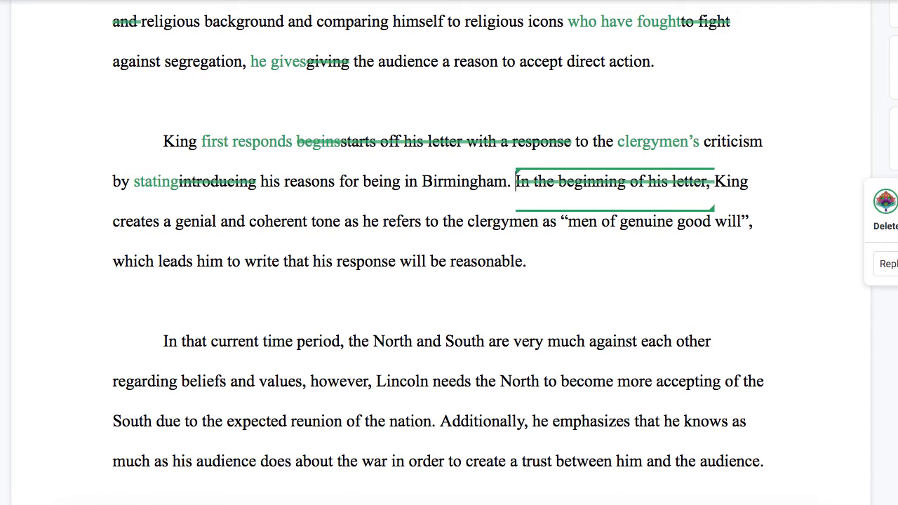
drag(715, 182, 382, 219)
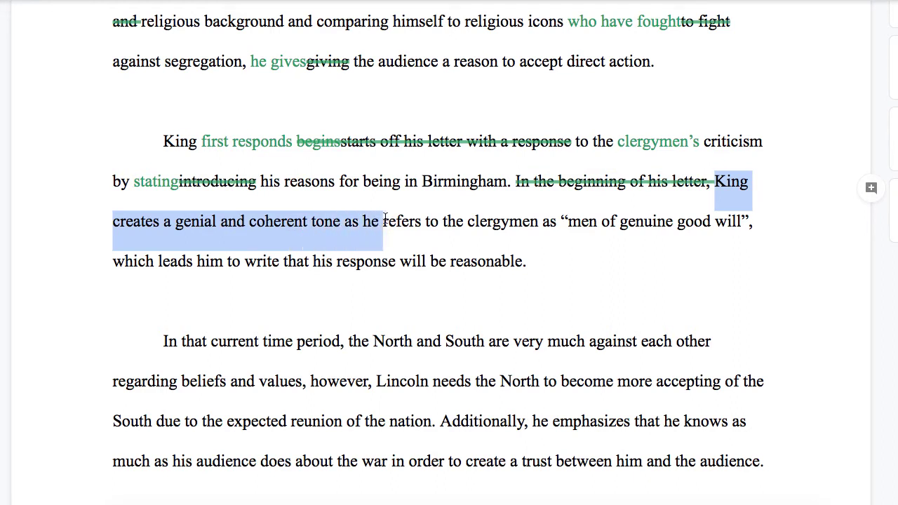
key(BackSpace)
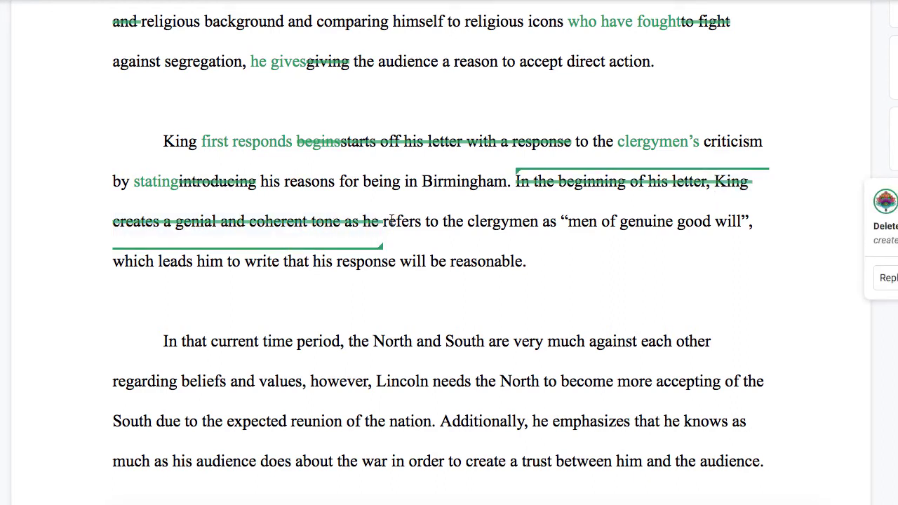
Step: Replace "refers" with "By referring" before "to the clergymen" in the second paragraph
click(386, 221)
text(By referring)
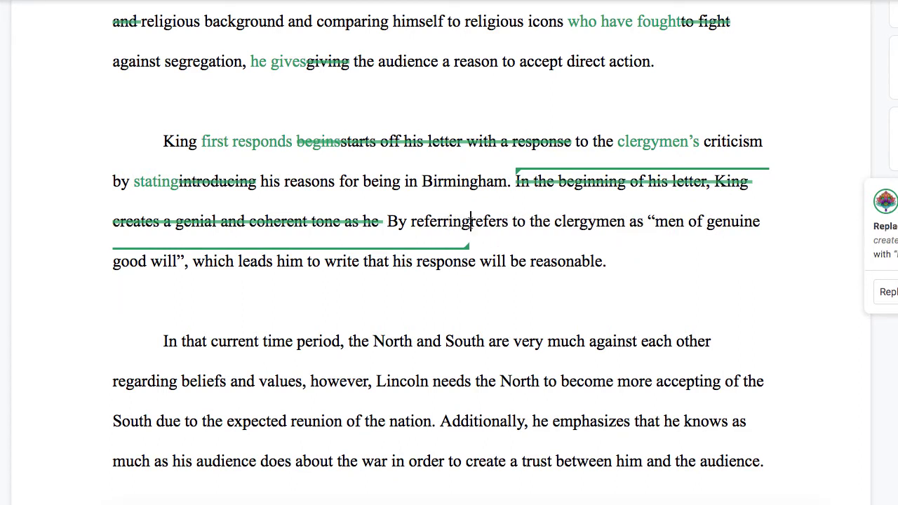
drag(470, 222, 510, 221)
Step: Move the comma after "men of genuine good will" inside the closing quotation mark
click(177, 261)
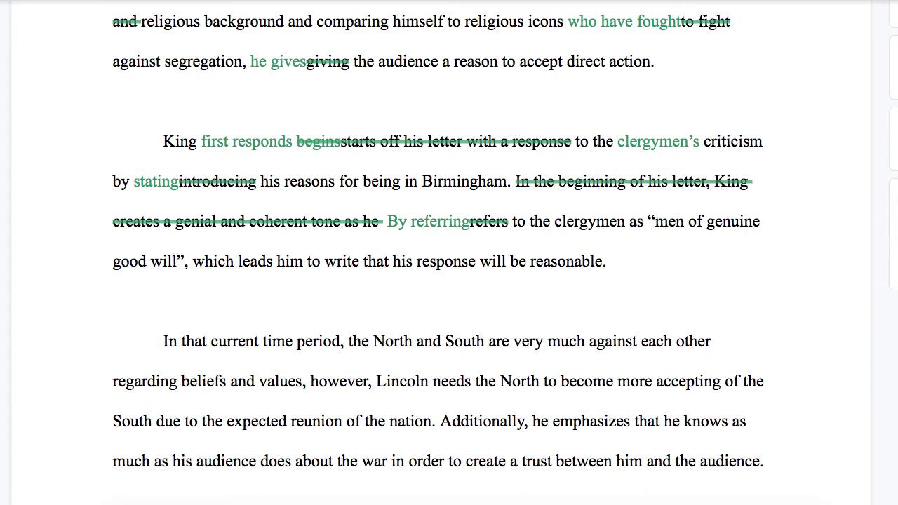
text(,)
key(Right)
key(Delete)
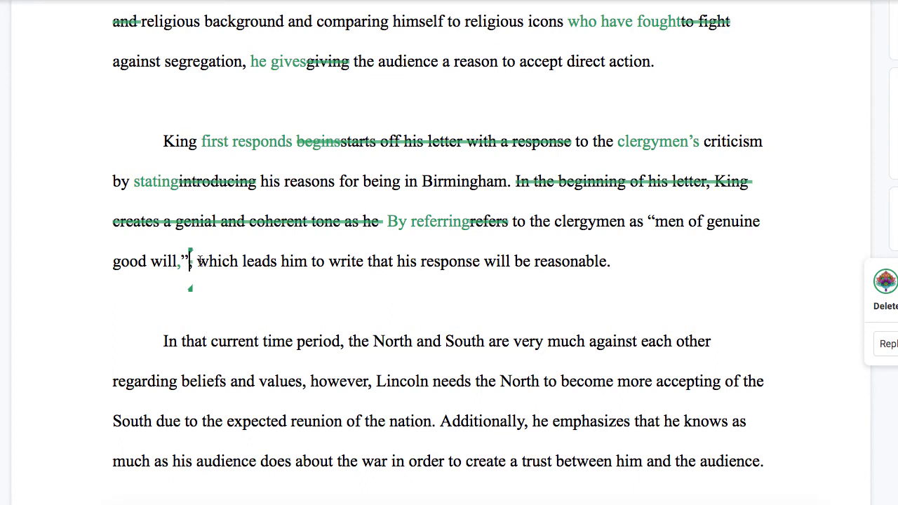
Step: Replace "which leads him to write that his response will be reasonable" with "he increases the likelihood that they will listen to the rest of his argument."
drag(192, 261, 606, 261)
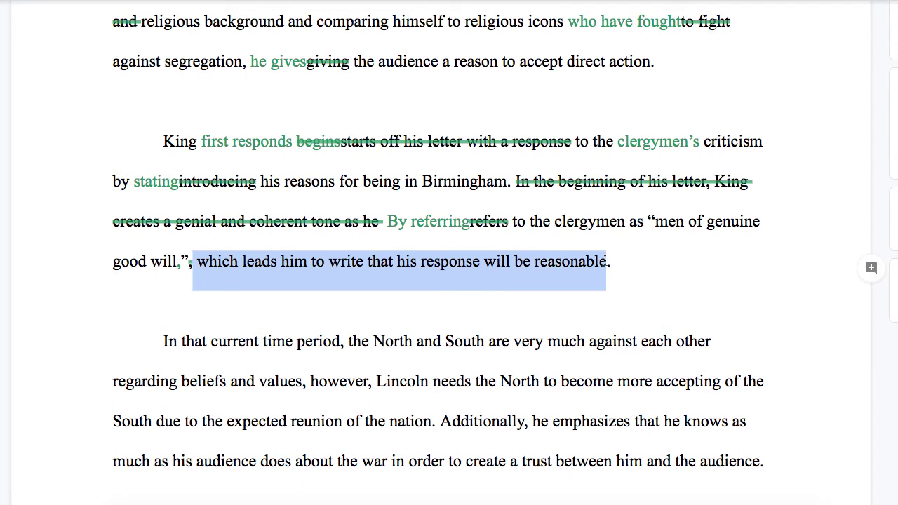
text(he in)
key(BackSpace)
key(BackSpace)
key(BackSpace)
key(BackSpace)
key(BackSpace)
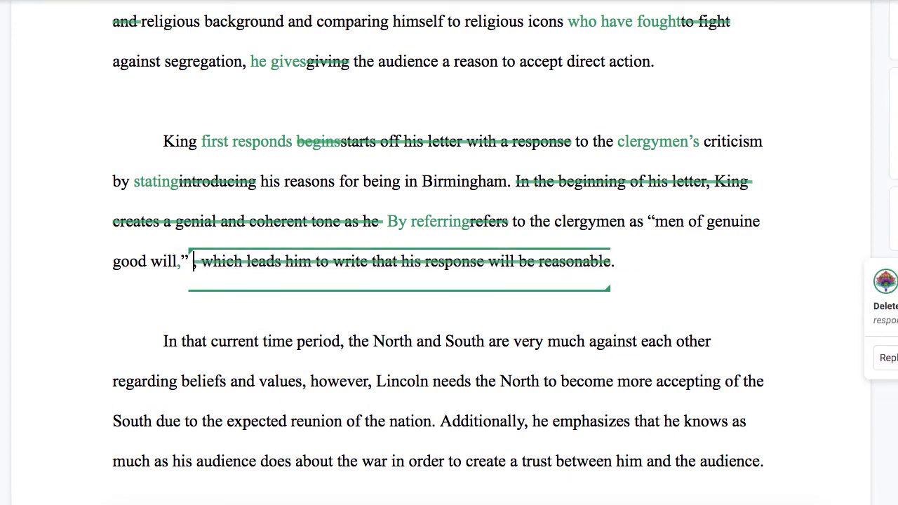
text(he increases the likelihood that the)
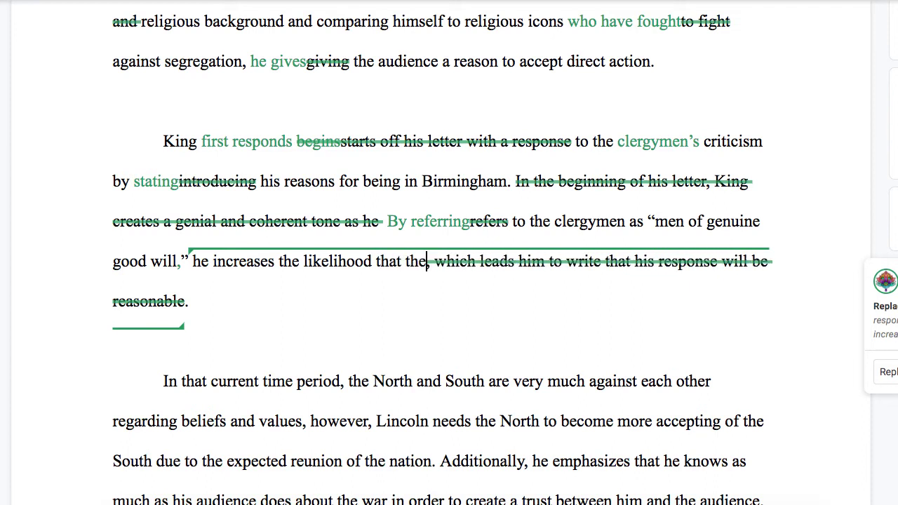
text(y will l)
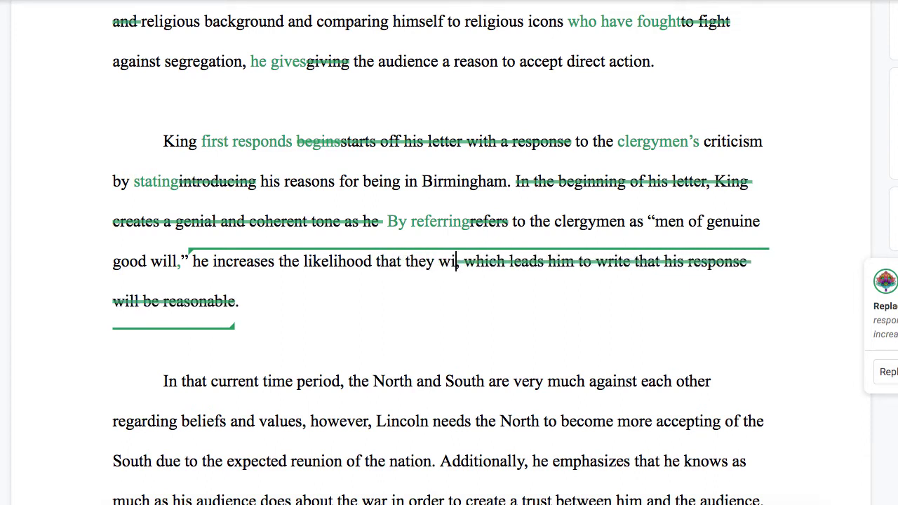
text(is)
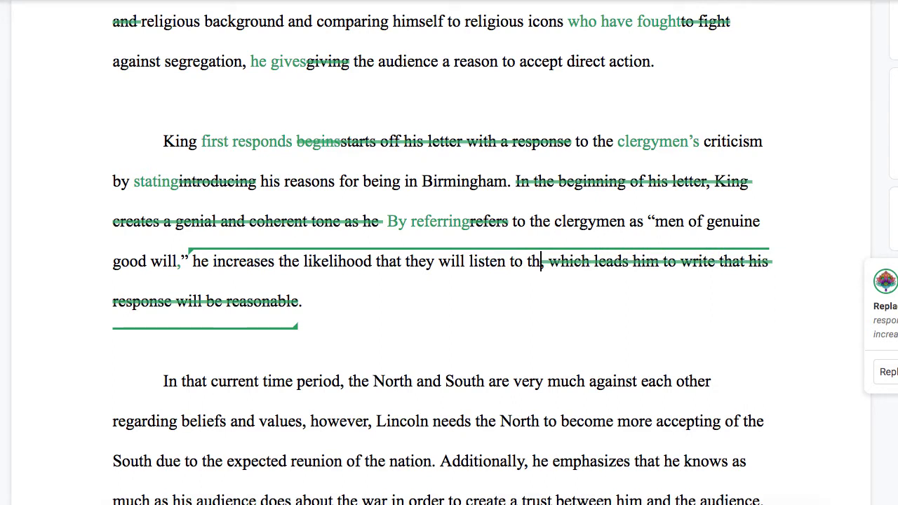
text(ten to the rest of his ar)
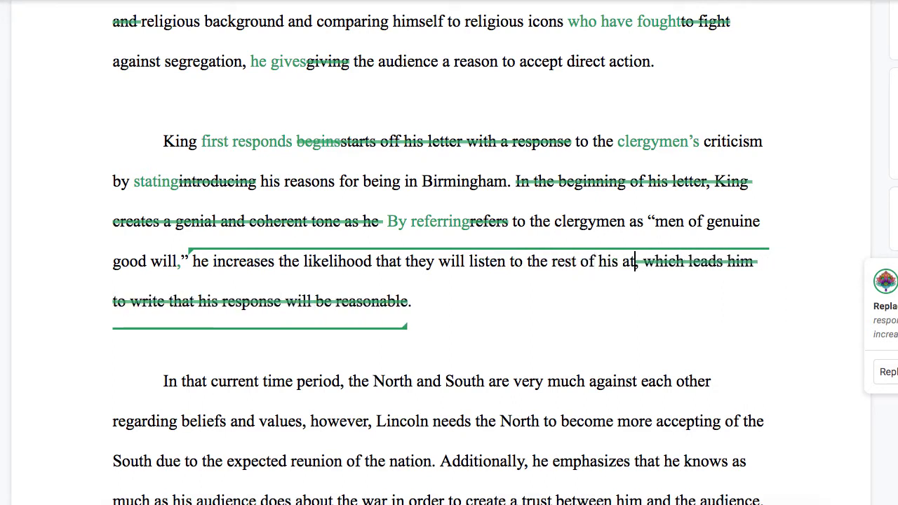
text(gument)
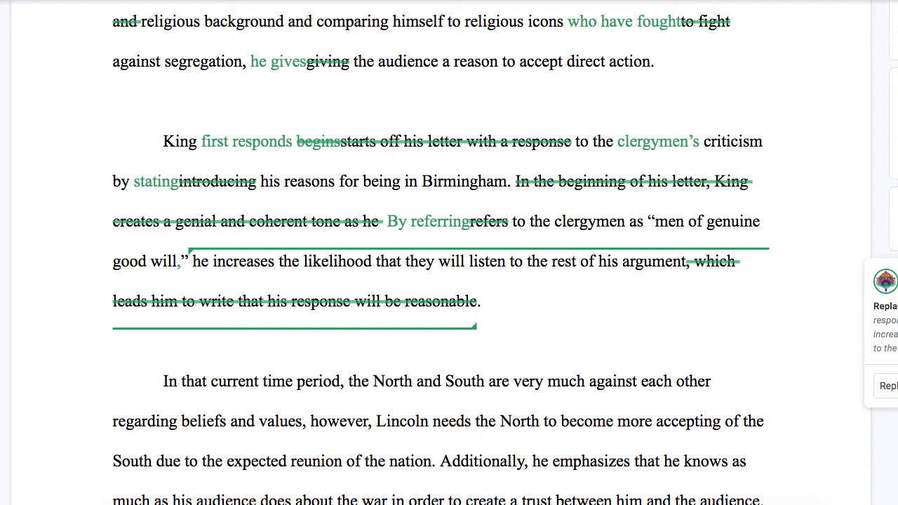
scroll(532, 281, down, 1)
click(528, 261)
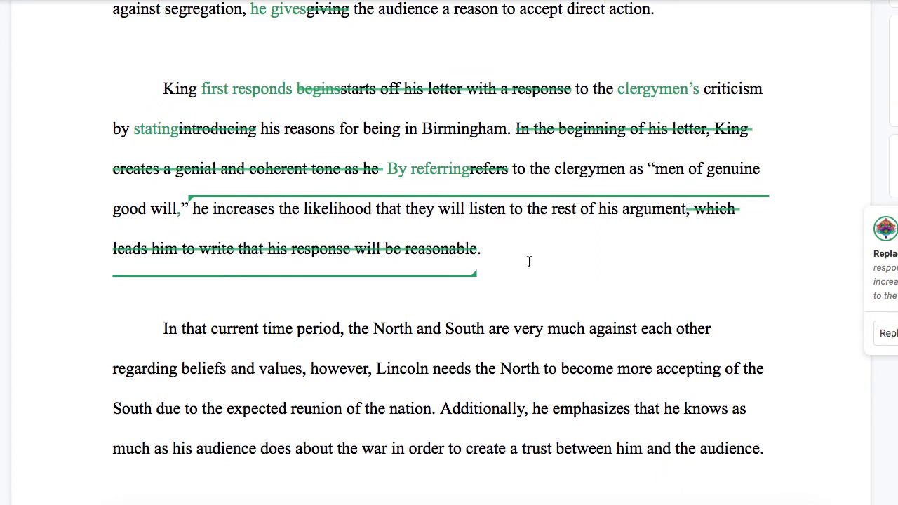
click(688, 212)
text(.)
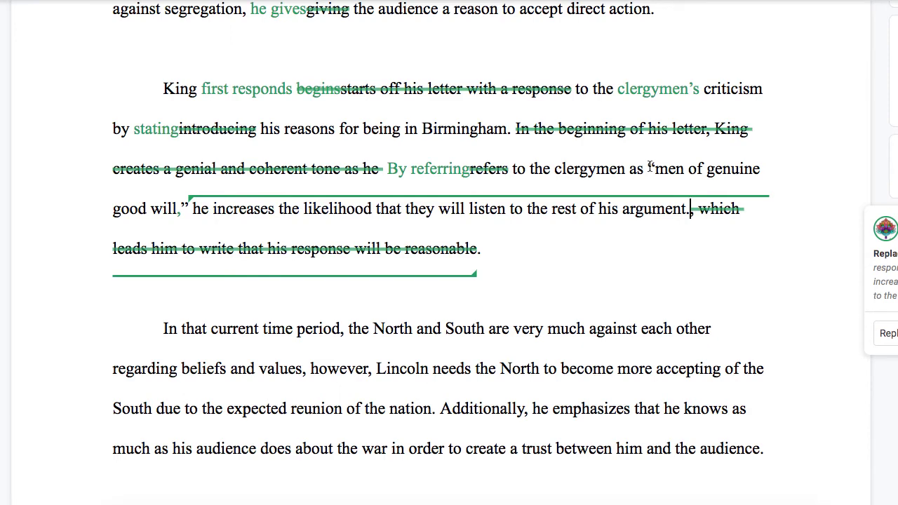
Step: Replace "In that current time period" with "During that time" at the start of the paragraph about the North and South
scroll(650, 167, down, 5)
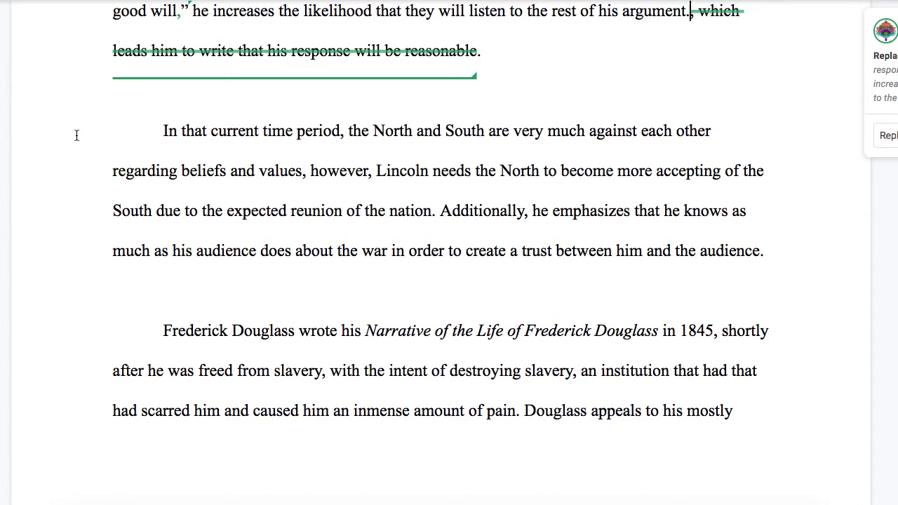
drag(162, 132, 340, 127)
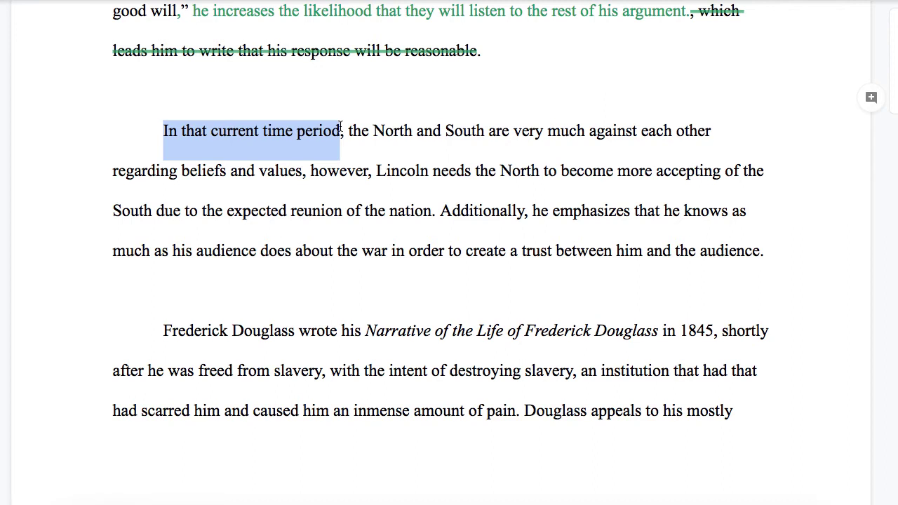
text(DUring)
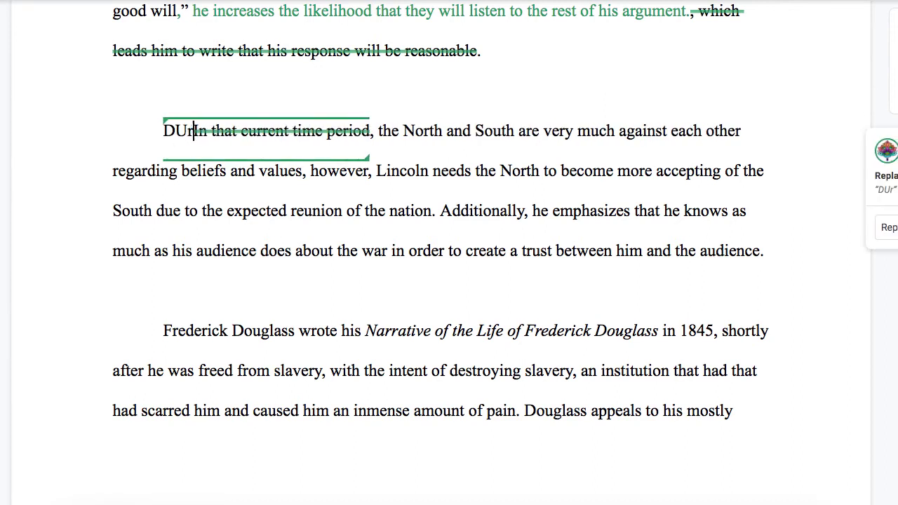
key(BackSpace)
key(BackSpace)
key(BackSpace)
key(BackSpace)
key(BackSpace)
text(uring that tim)
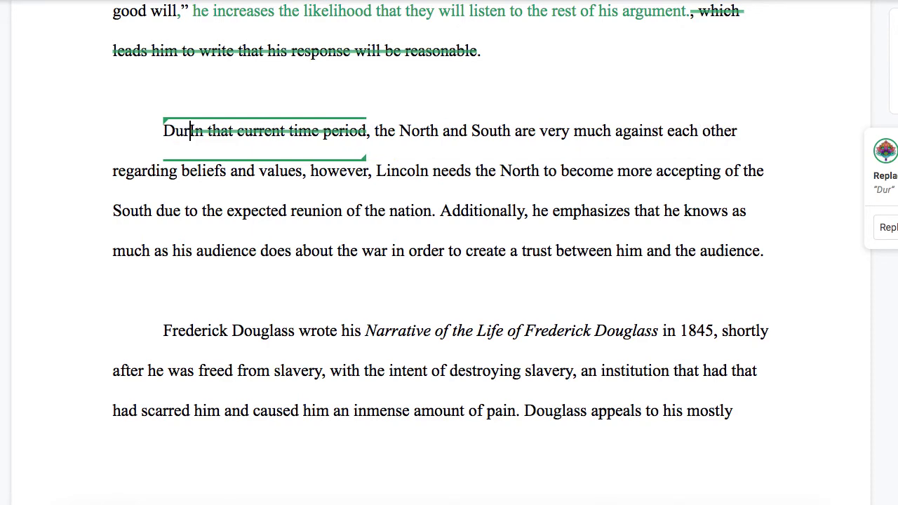
text(e)
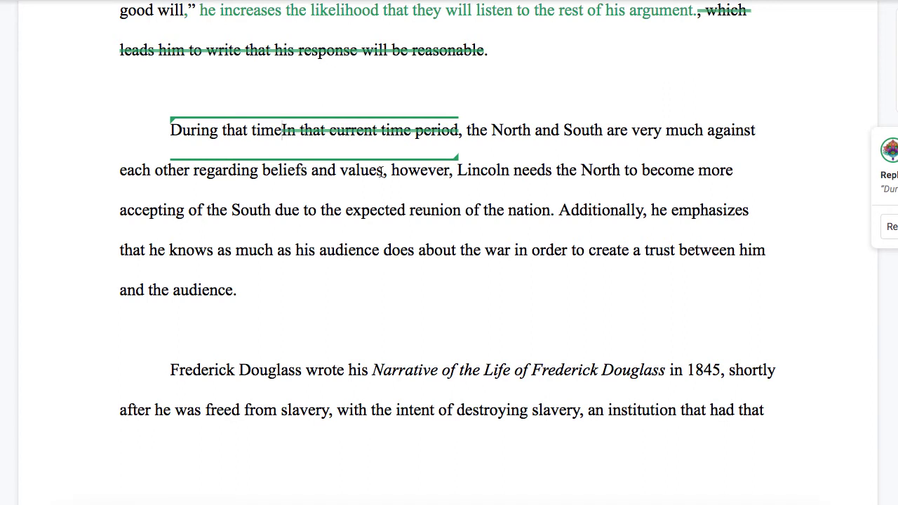
Step: Reword the clause after "the North and South" to read "have opposing beliefs and values regarding slavery;", removing the original comma
drag(607, 130, 258, 169)
text(have opposing)
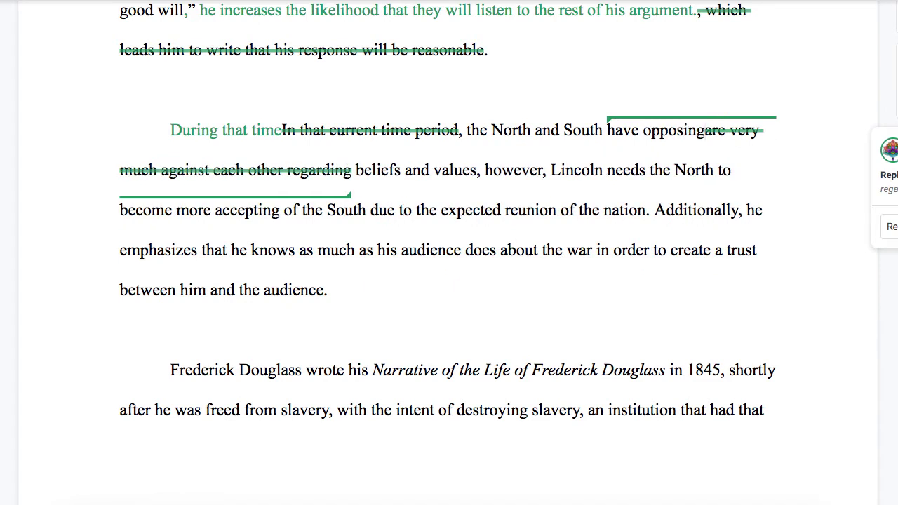
click(477, 170)
text(regarding s)
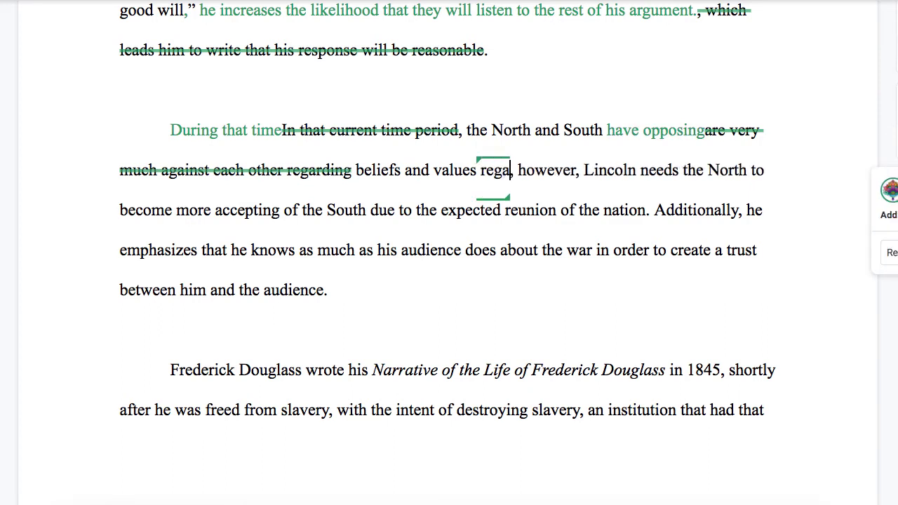
text(lavery)
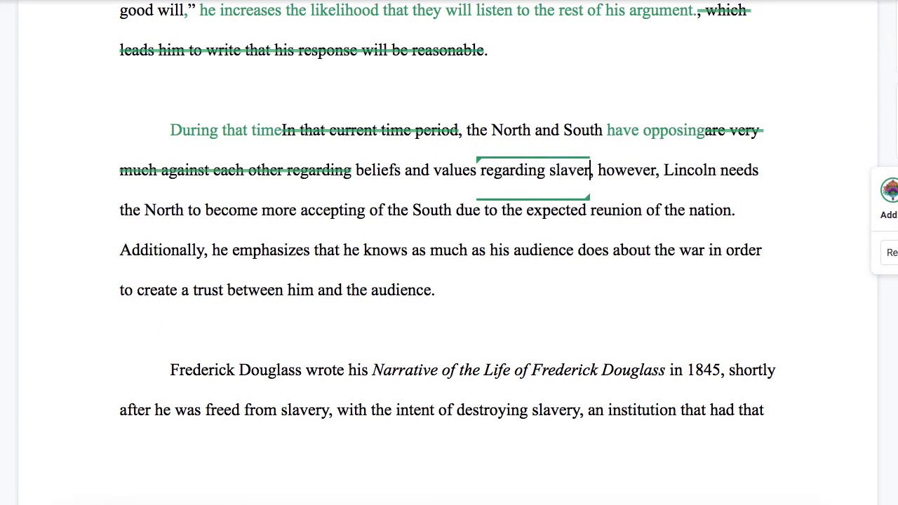
text(;)
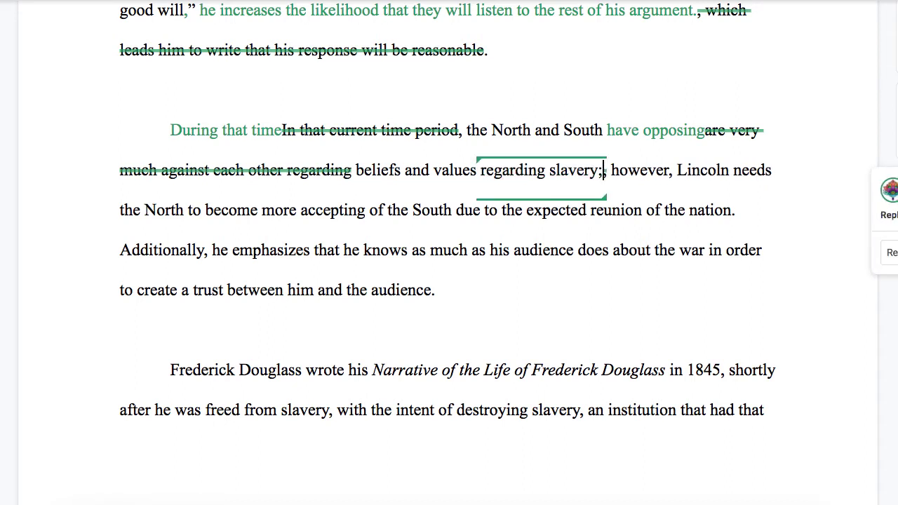
key(shift+Right)
key(Delete)
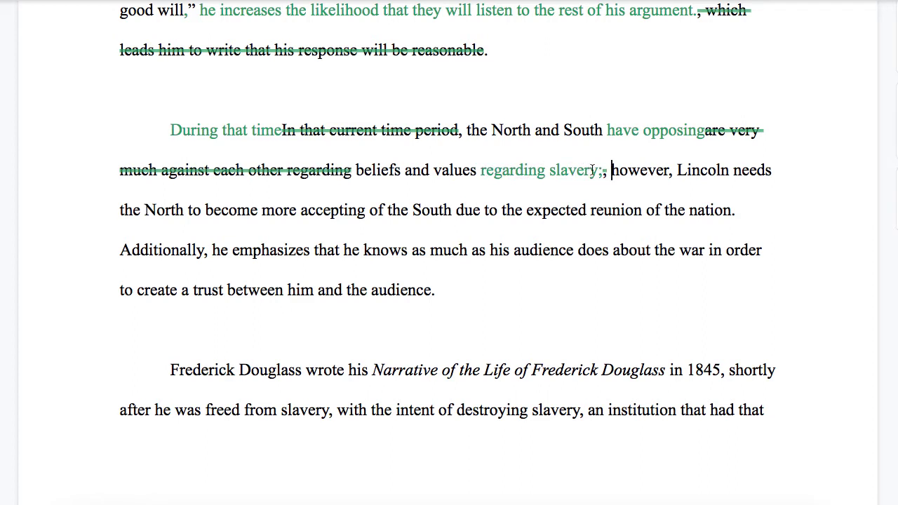
drag(180, 130, 599, 172)
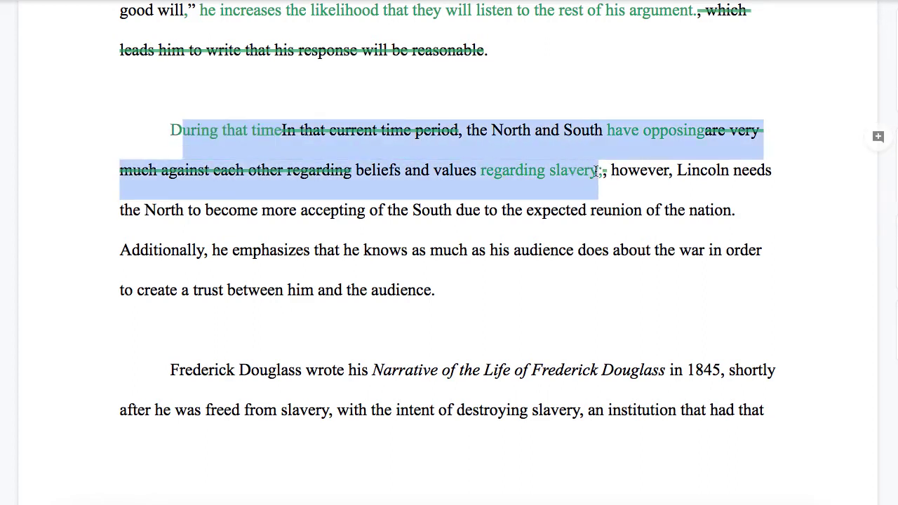
click(599, 172)
drag(678, 170, 723, 208)
click(723, 208)
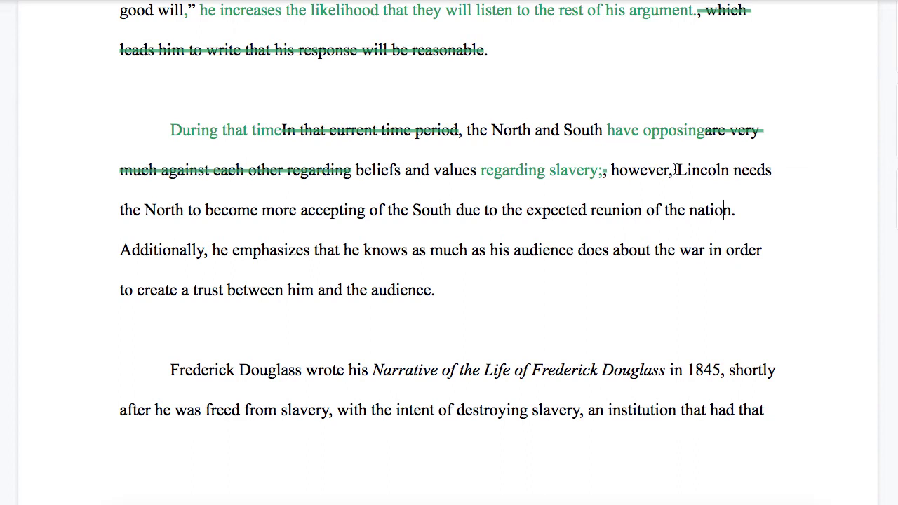
drag(456, 210, 733, 204)
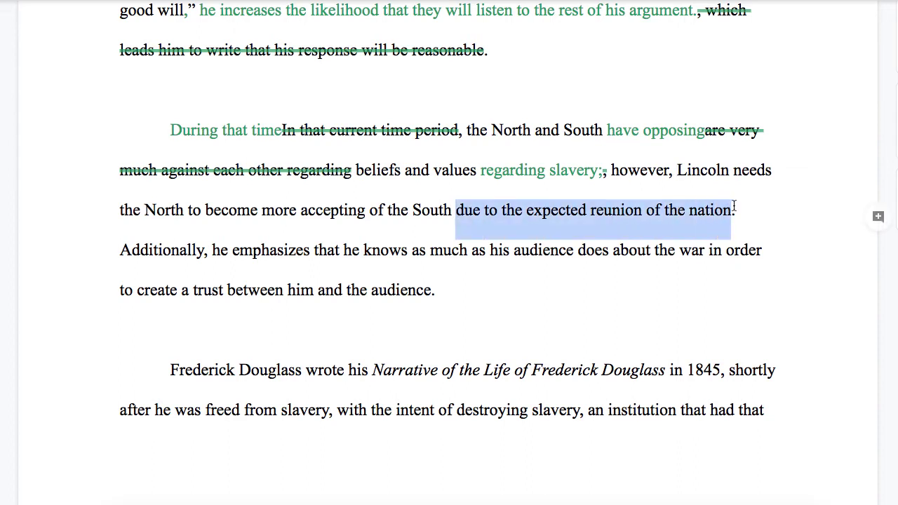
click(733, 206)
Step: Insert "because the end goal of war is reunification," before "Lincoln needs the North"
click(675, 170)
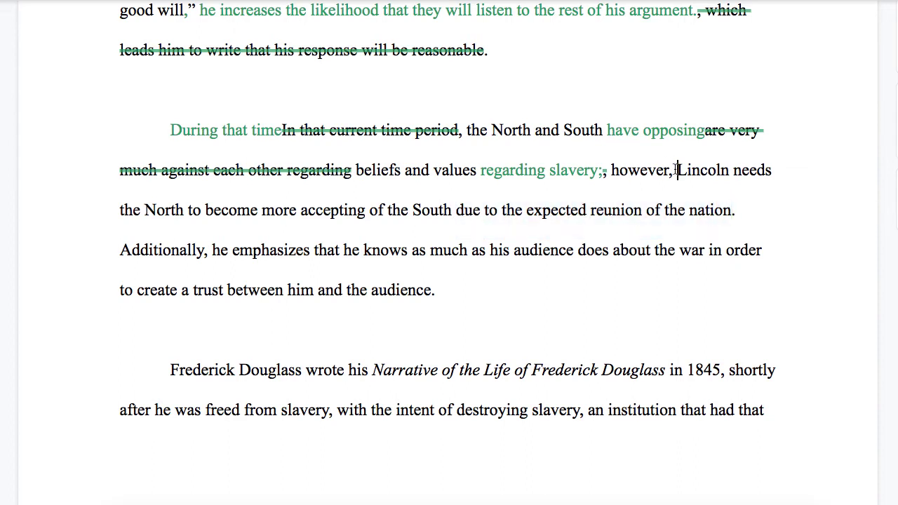
text(because )
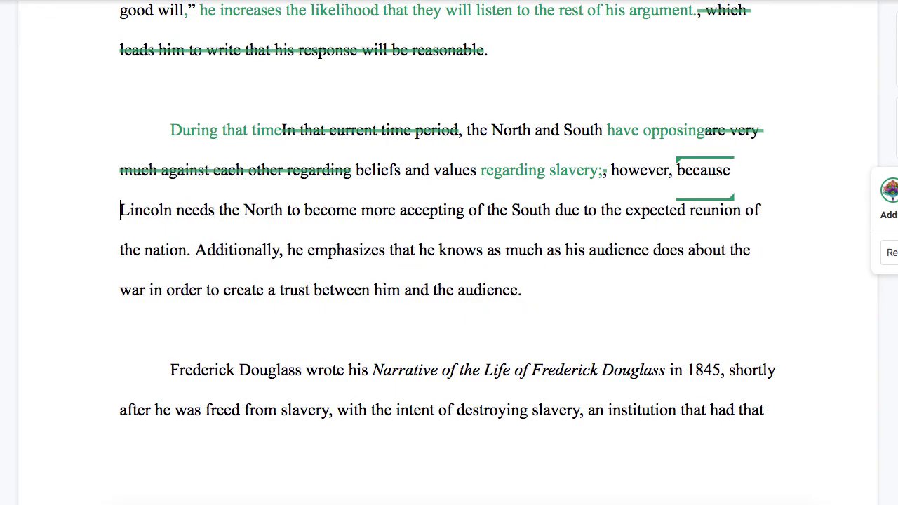
text(the end goal)
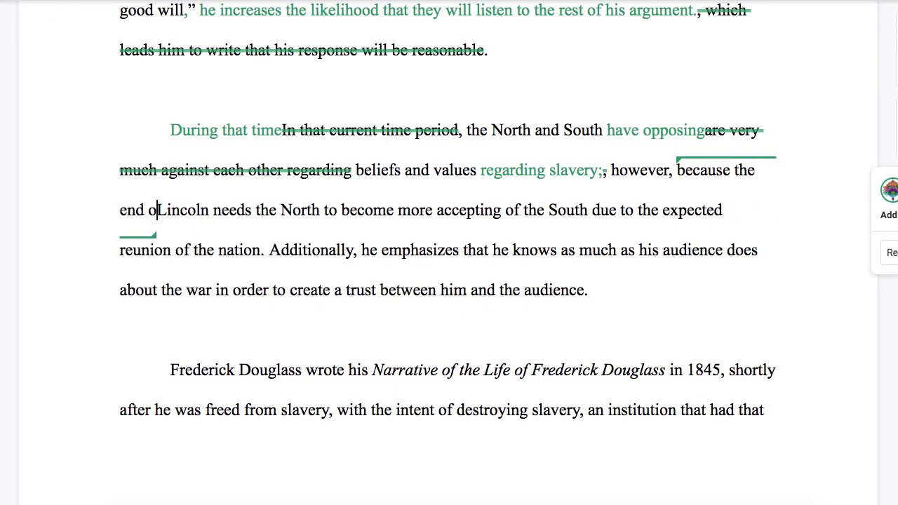
text( of war )
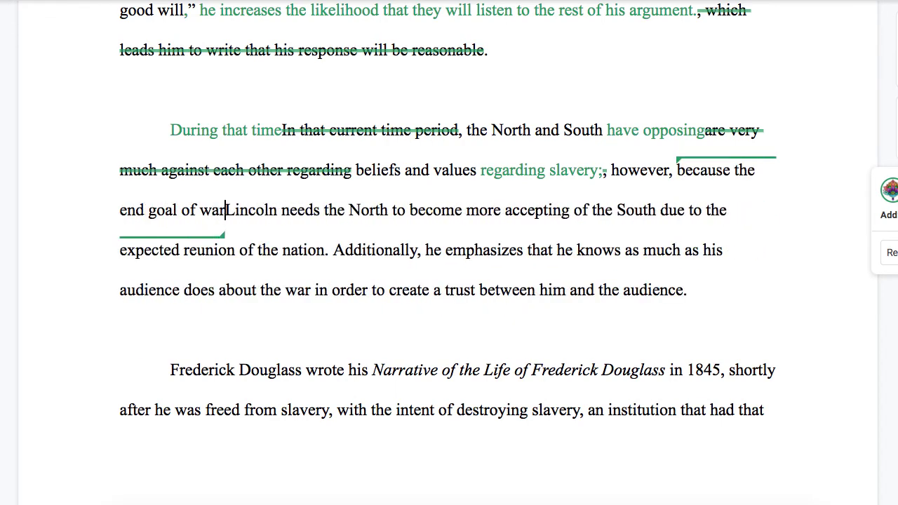
text(is reunificati)
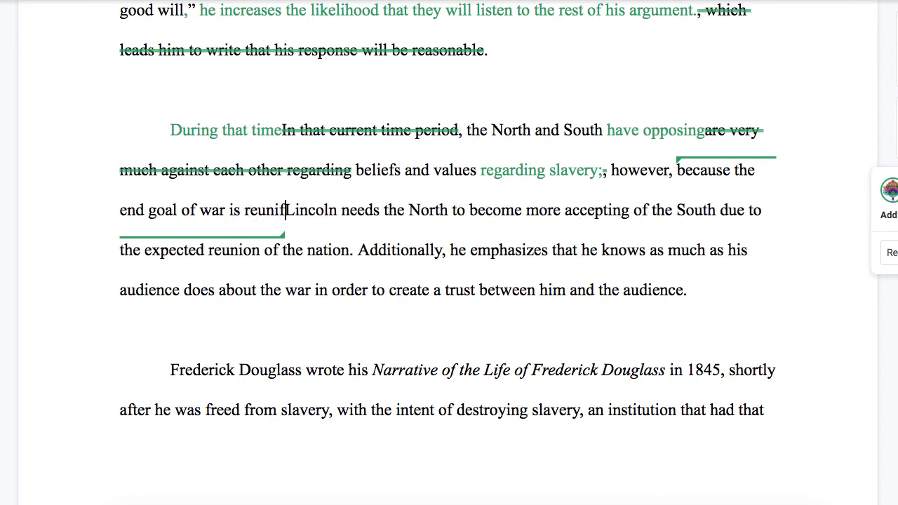
text(on,)
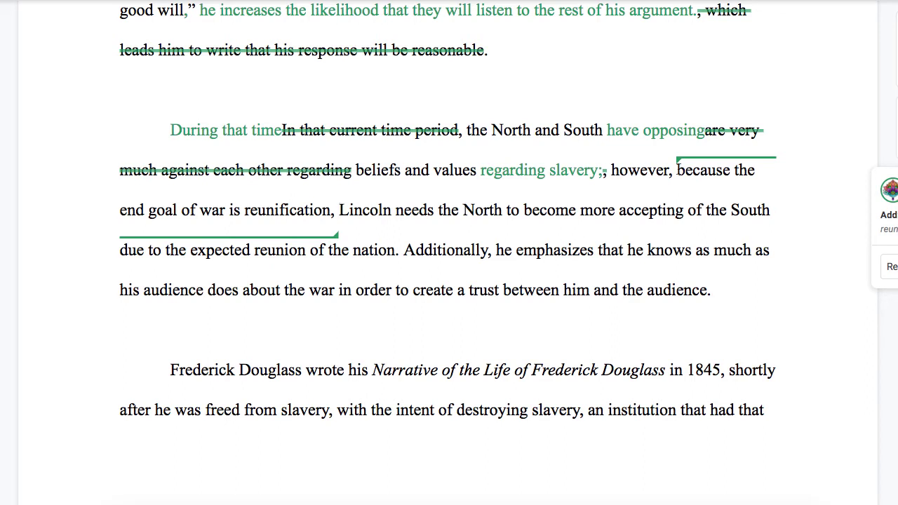
Step: Delete "due to the expected reunion of the nation" from the end of the sentence about Lincoln
click(118, 247)
drag(118, 247, 398, 243)
key(BackSpace)
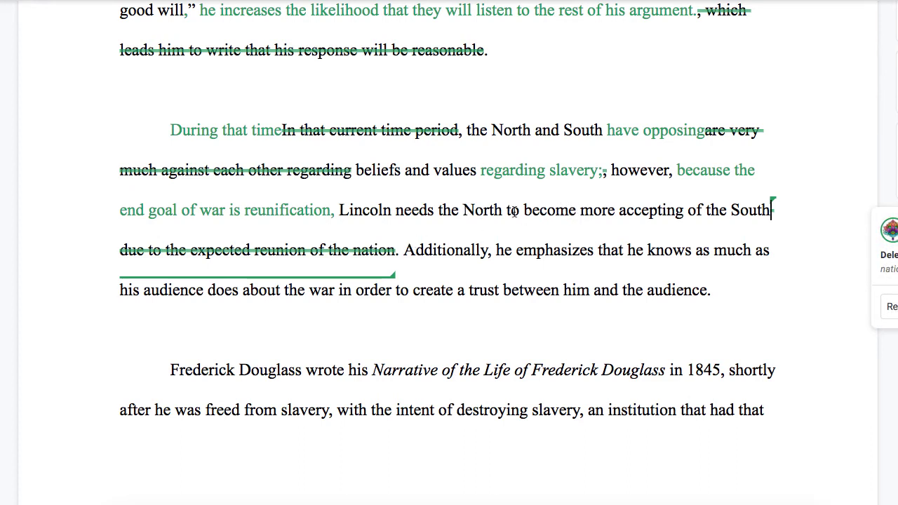
drag(523, 211, 705, 203)
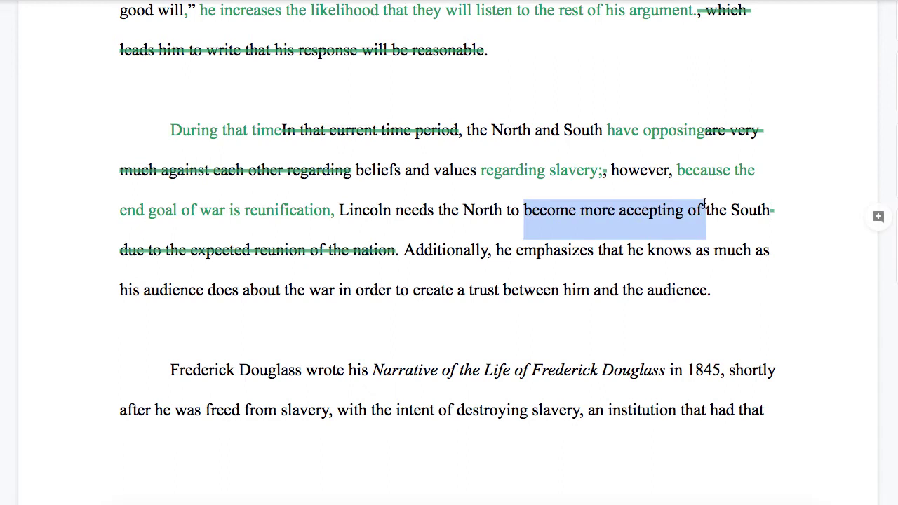
click(704, 203)
drag(507, 210, 690, 206)
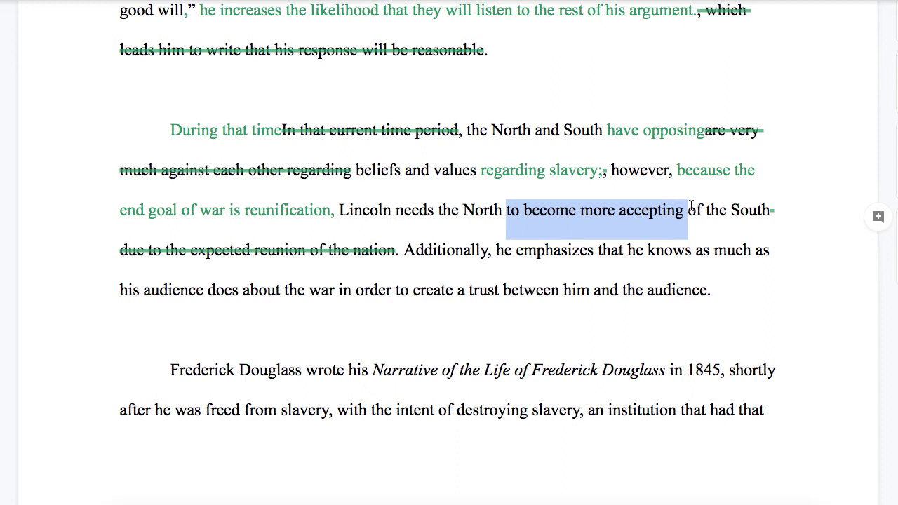
click(453, 208)
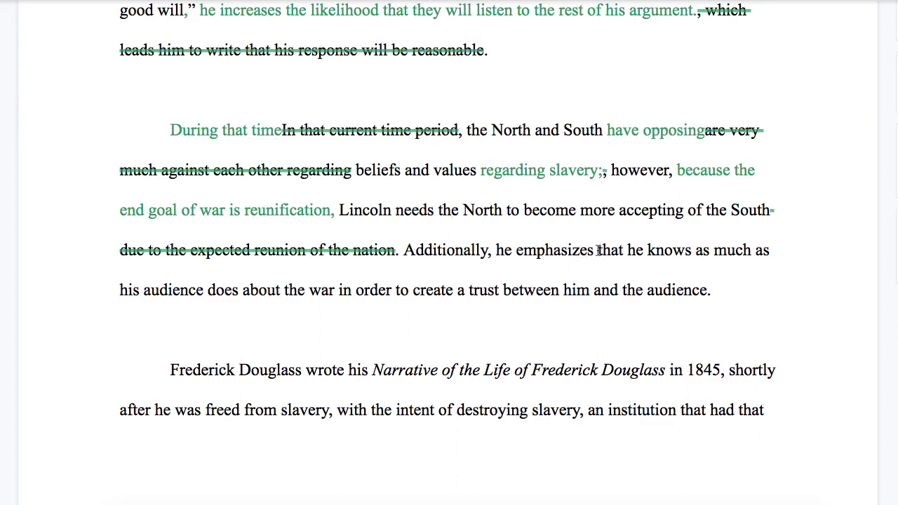
Step: Replace "knows as much as his audience does" with "and his audience have equal knowledge" in the sentence about the war
drag(648, 251, 239, 287)
text(and his audience ha)
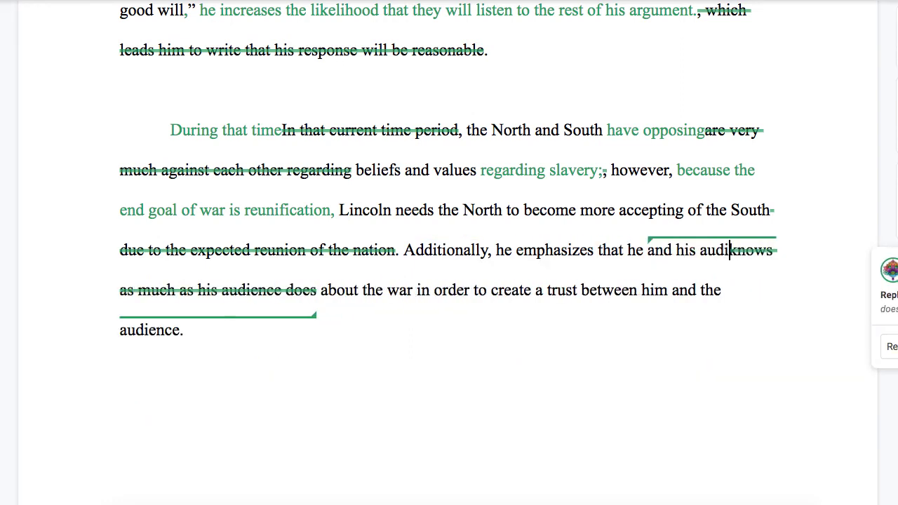
text(ve equal )
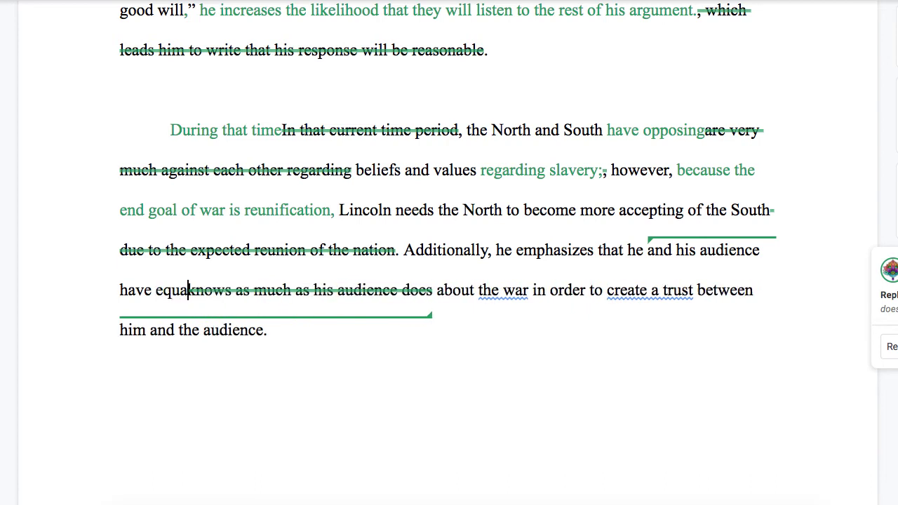
text(knowledge)
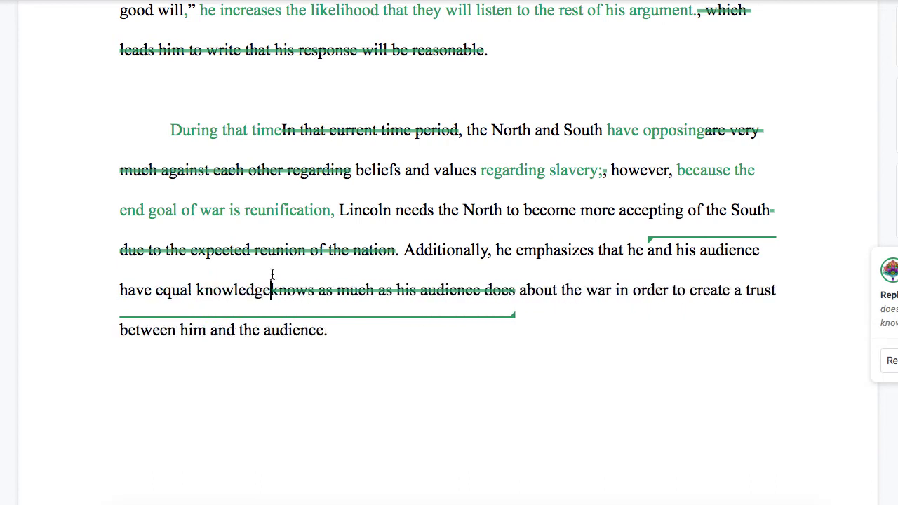
Step: Replace "create a trust between him and the audience" with "increase his credibility" at the end of the Lincoln paragraph
scroll(557, 247, down, 1)
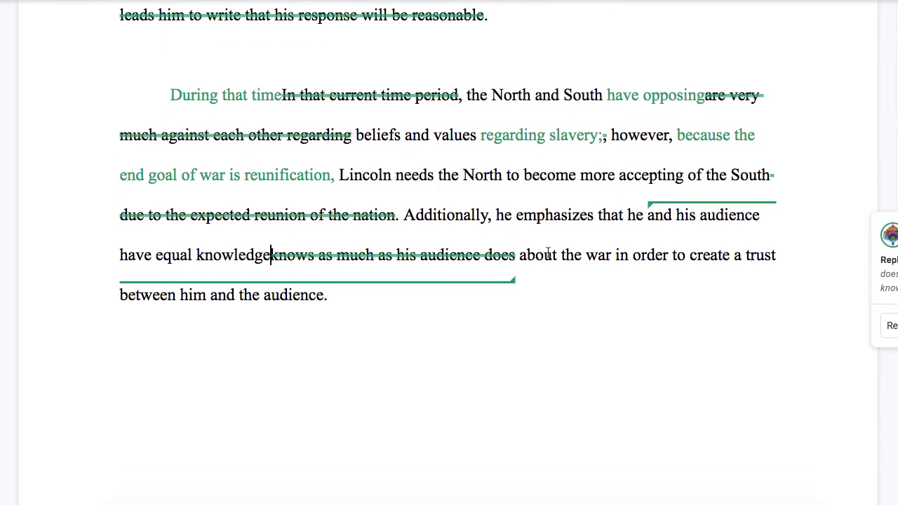
drag(690, 219, 322, 261)
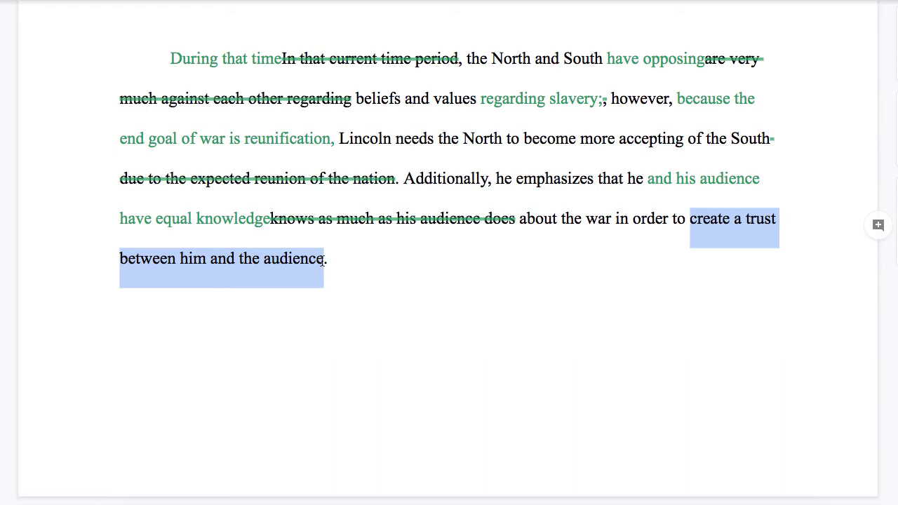
text(increase his )
text(credibilitycreate a trust)
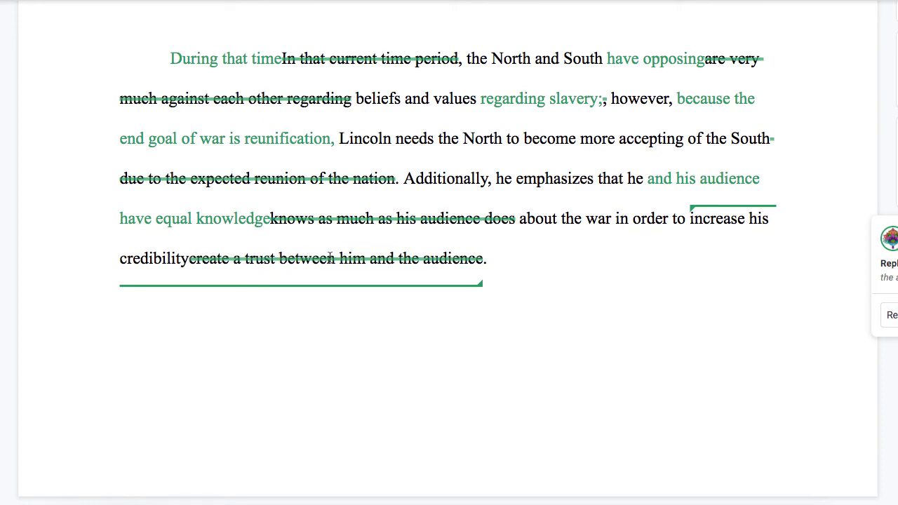
click(492, 213)
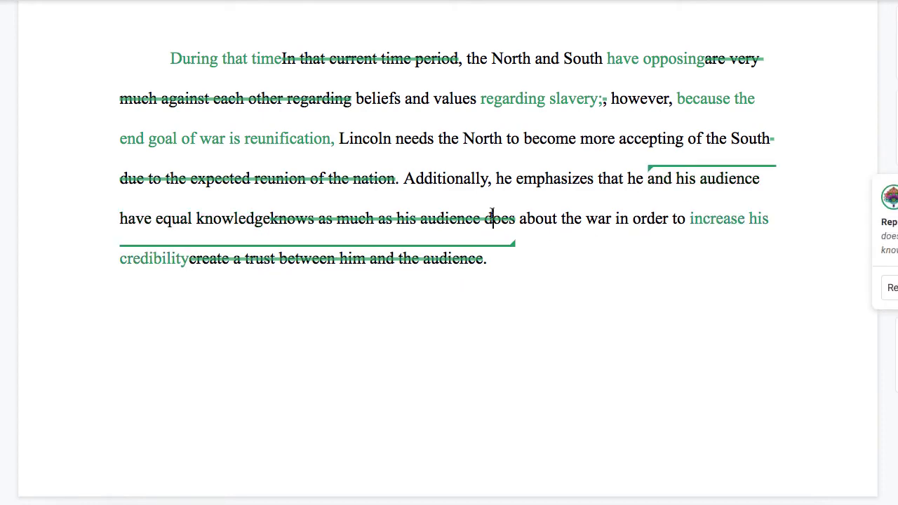
Step: Delete the redundant "that had" before "scarred him" in the first sentence of the Frederick Douglass paragraph
scroll(492, 213, up, 3)
scroll(492, 213, up, 5)
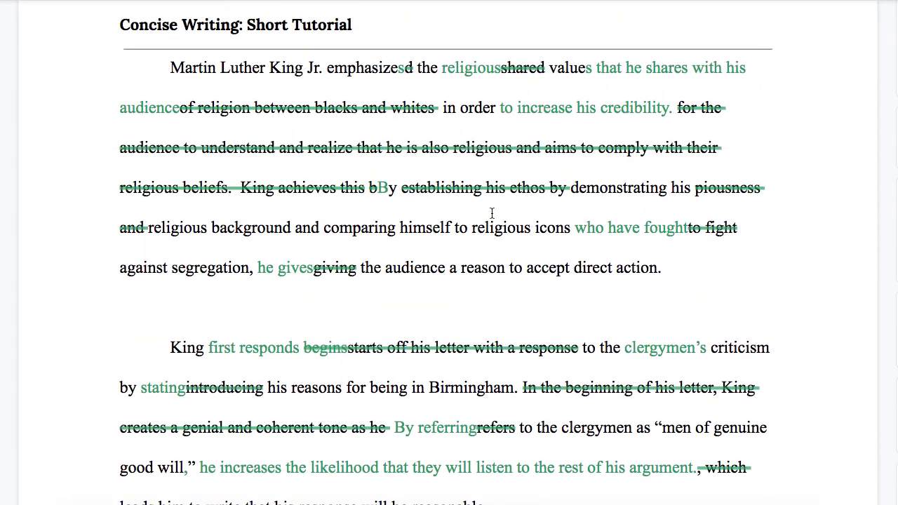
scroll(492, 213, down, 6)
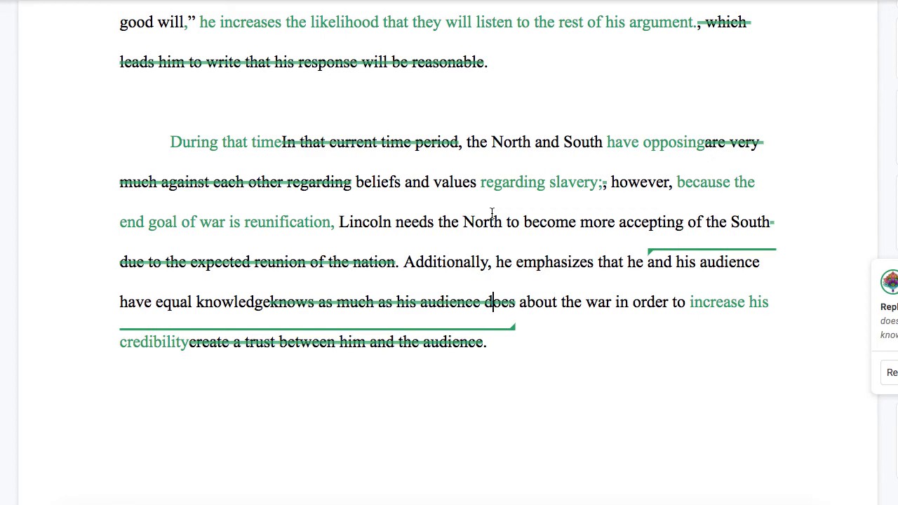
scroll(492, 213, down, 1)
scroll(492, 213, down, 8)
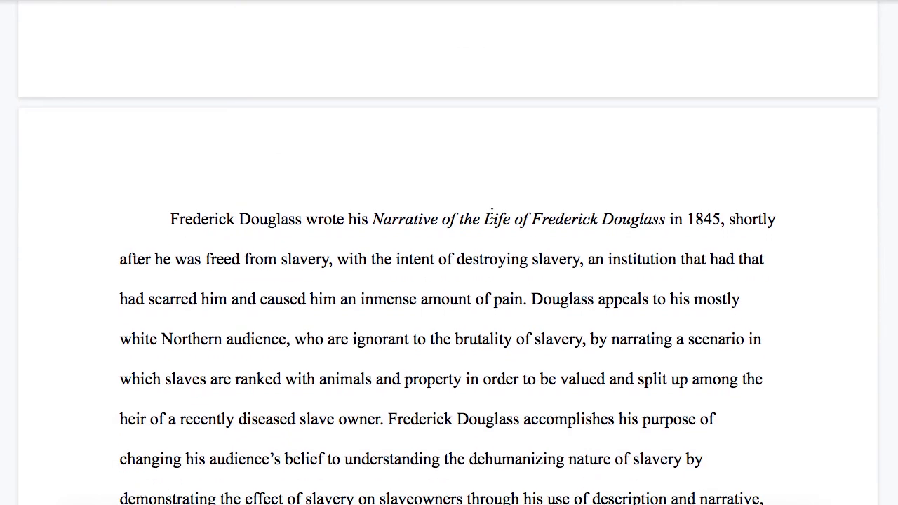
scroll(492, 213, down, 1)
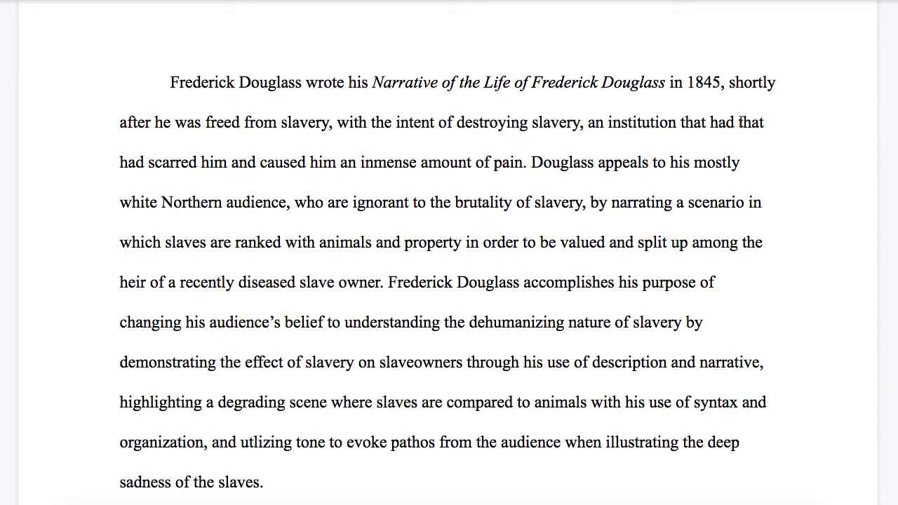
drag(738, 122, 146, 162)
key(BackSpace)
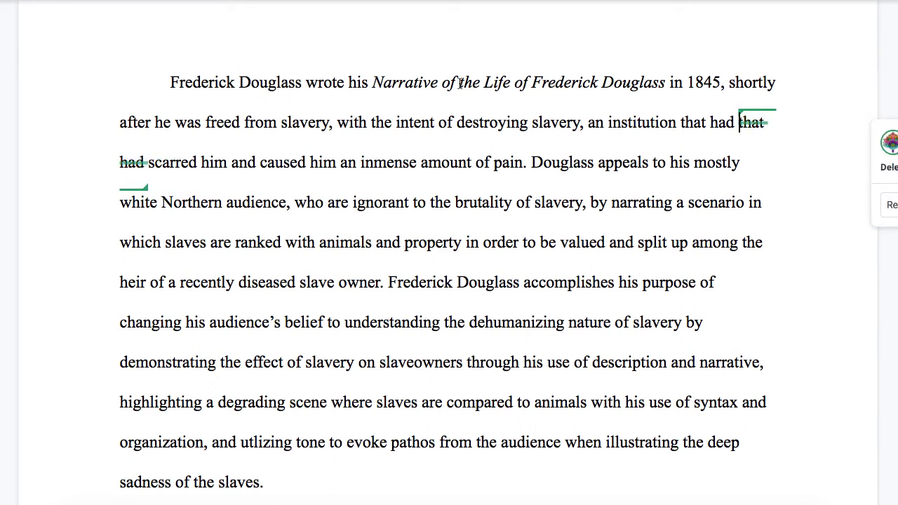
Step: Shorten the italic book title to "Narrative" by deleting "of the Life of Frederick Douglass"
drag(442, 83, 666, 81)
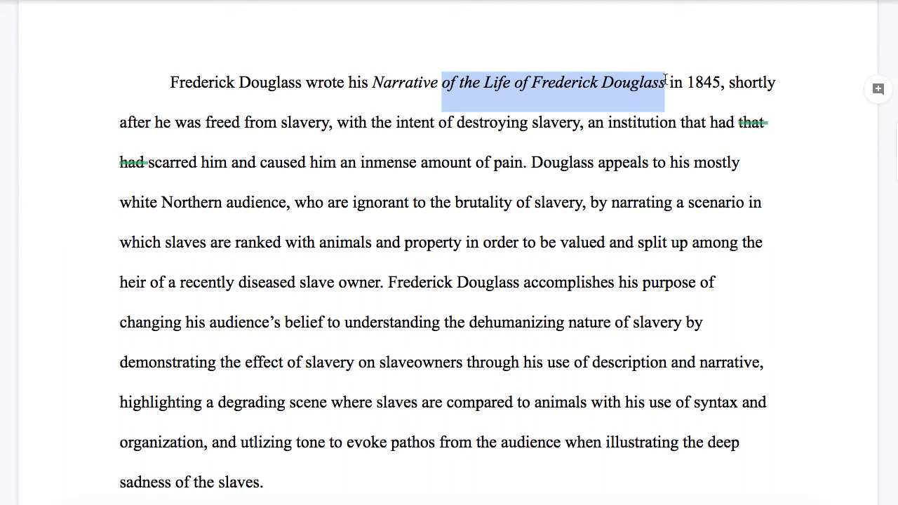
key(BackSpace)
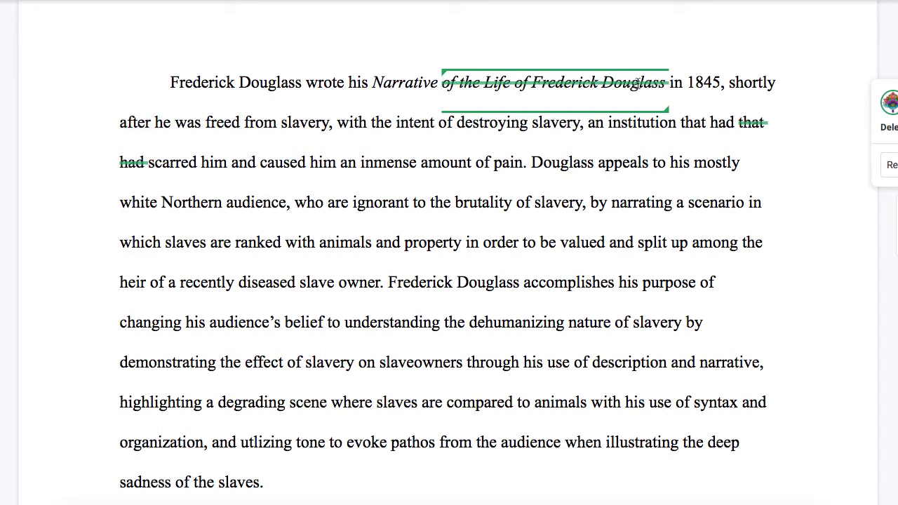
drag(442, 83, 662, 77)
key(Right)
Step: Replace "was freed" with "escaped" before "from slavery" in the first sentence about Douglass
click(176, 123)
drag(175, 123, 239, 119)
text(escaped)
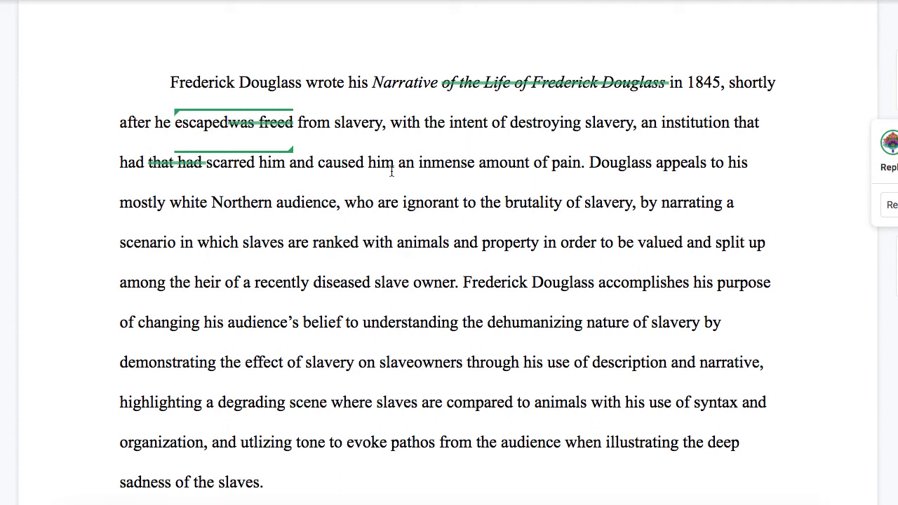
drag(379, 126, 425, 124)
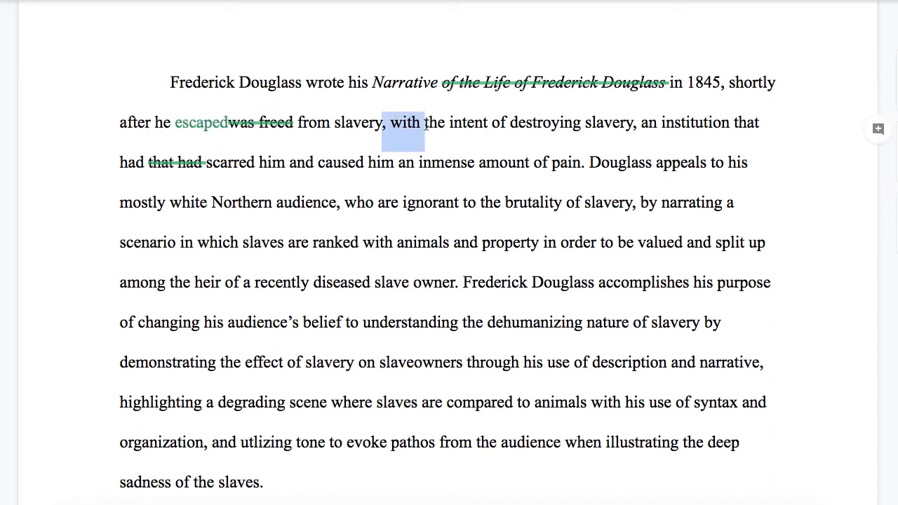
click(425, 125)
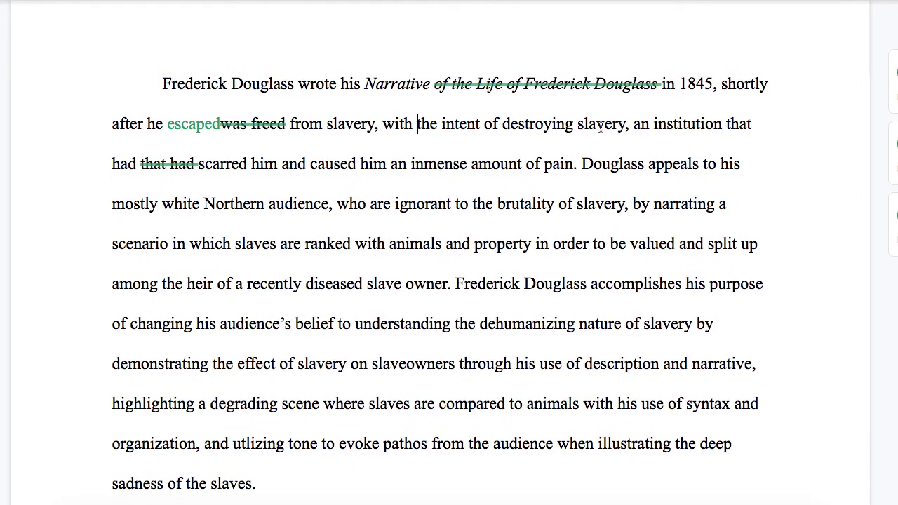
Step: Delete "and caused him an inmense amount of pain" after "scarred him"
drag(204, 164, 572, 166)
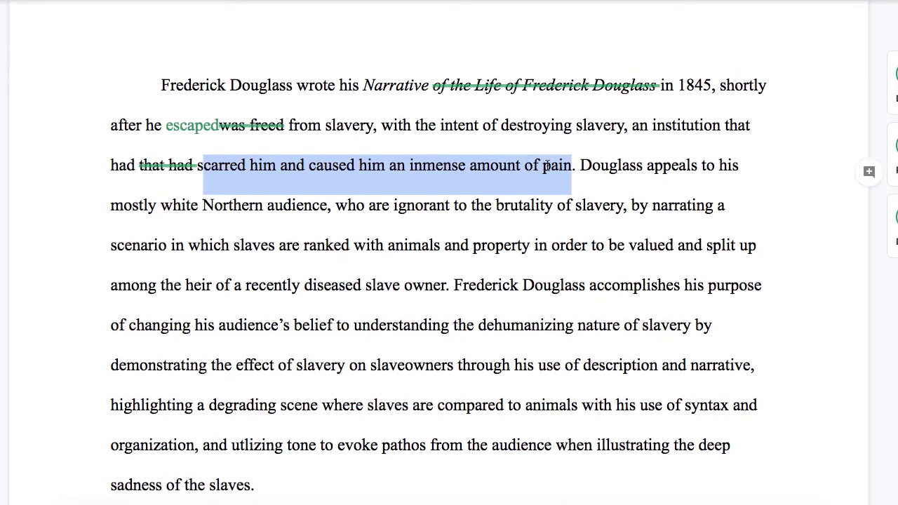
click(516, 166)
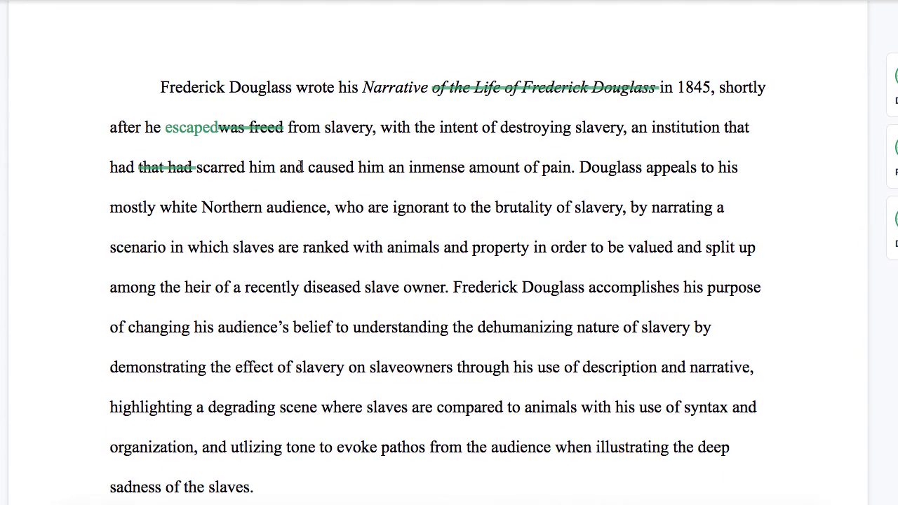
drag(275, 167, 571, 176)
key(BackSpace)
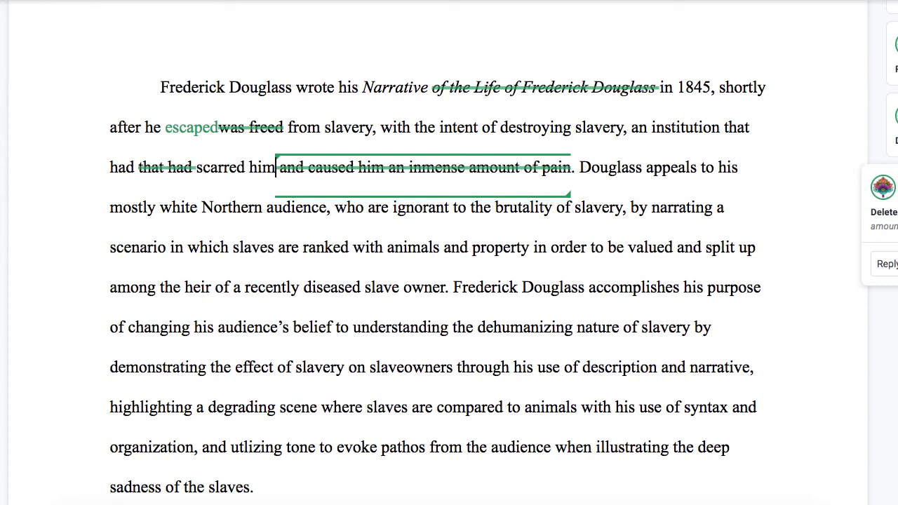
Step: Replace "to" with "of" after "ignorant", and delete "among the heir of a recently diseased slave owner" after "split up"
double_click(461, 208)
text(of)
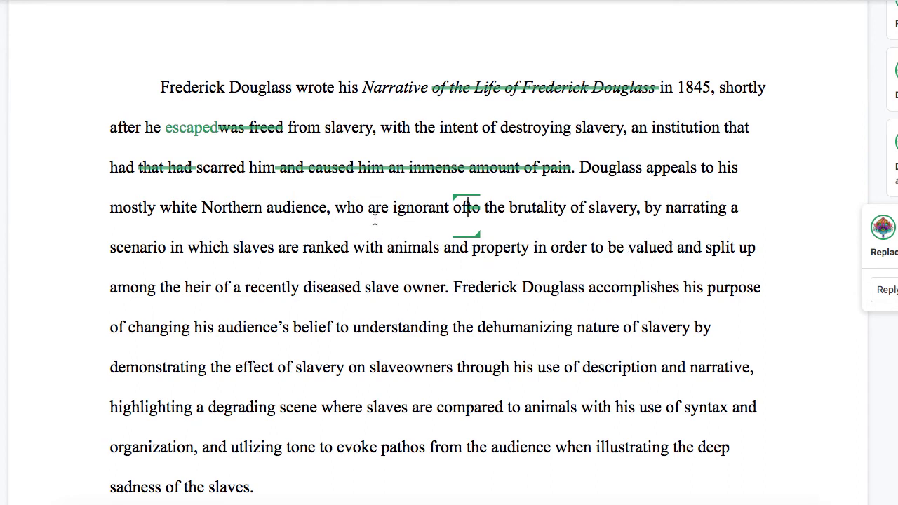
drag(334, 209, 638, 209)
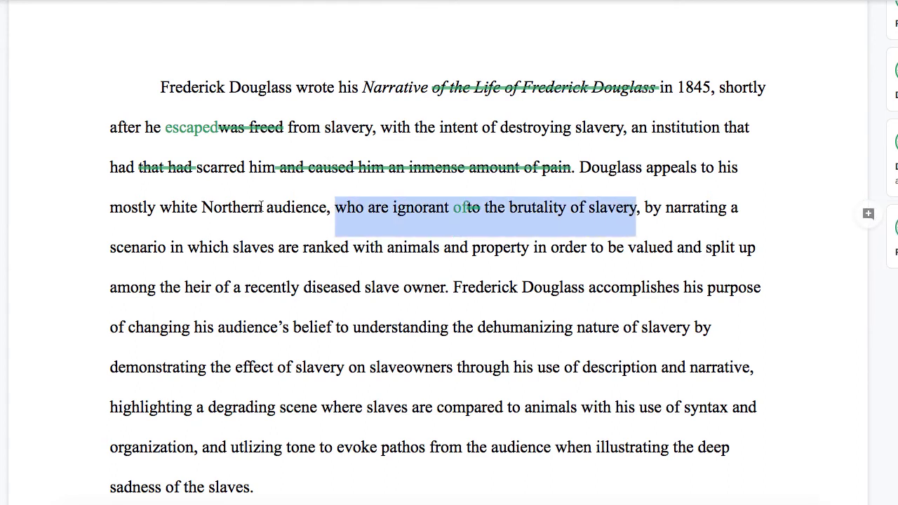
click(518, 208)
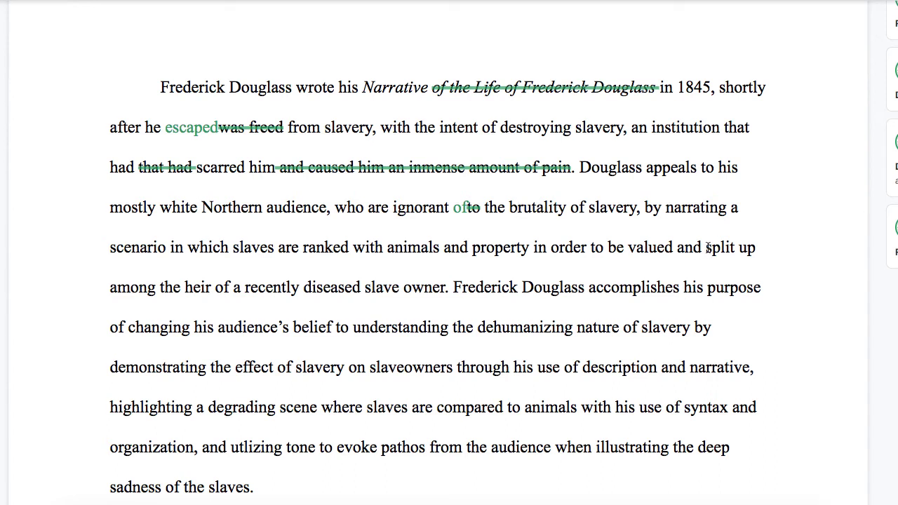
drag(112, 289, 445, 291)
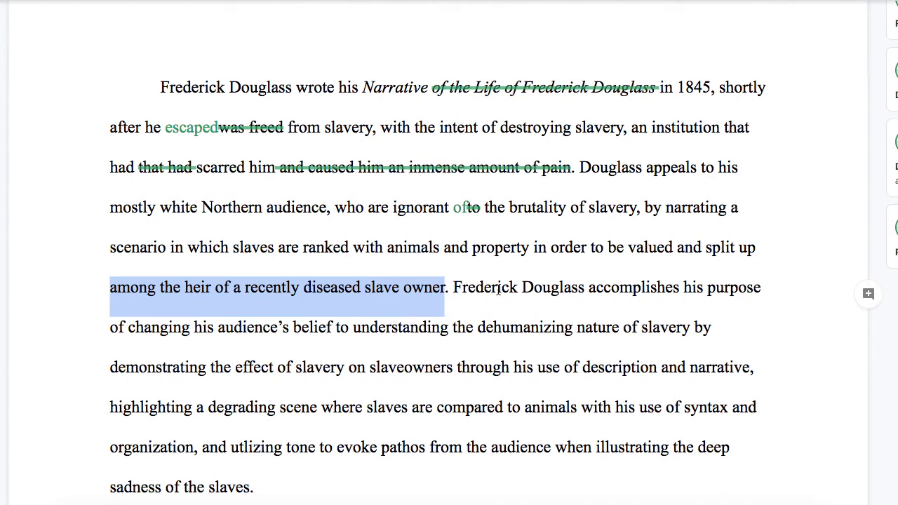
key(BackSpace)
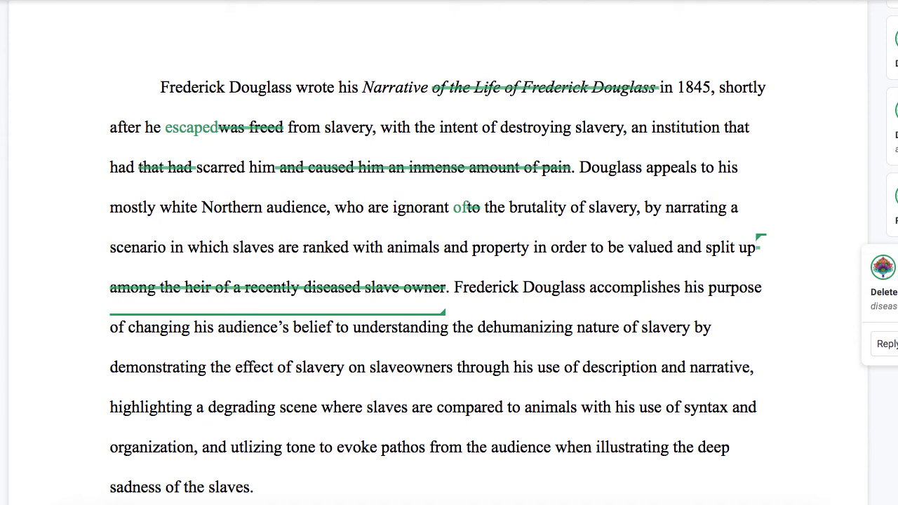
Step: Highlight the phrase "dehumanizing nature of slavery" in yellow
scroll(449, 252, down, 1)
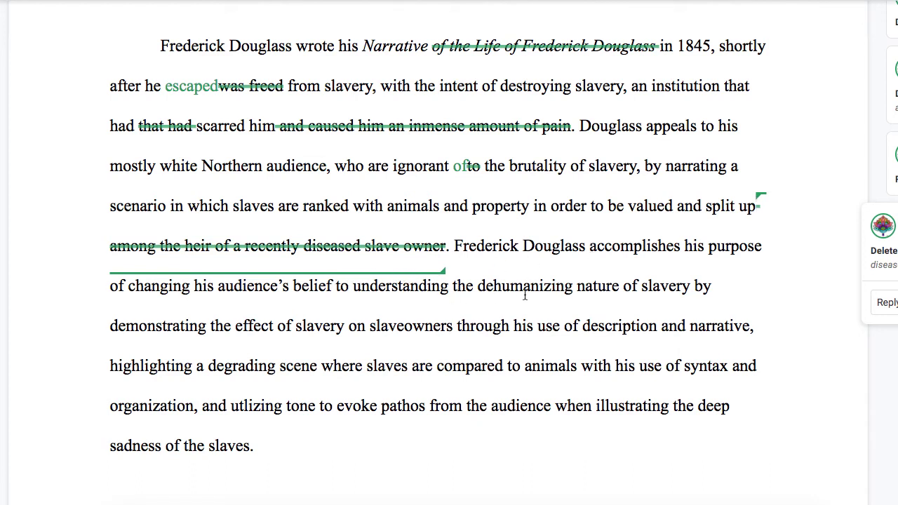
drag(477, 286, 690, 295)
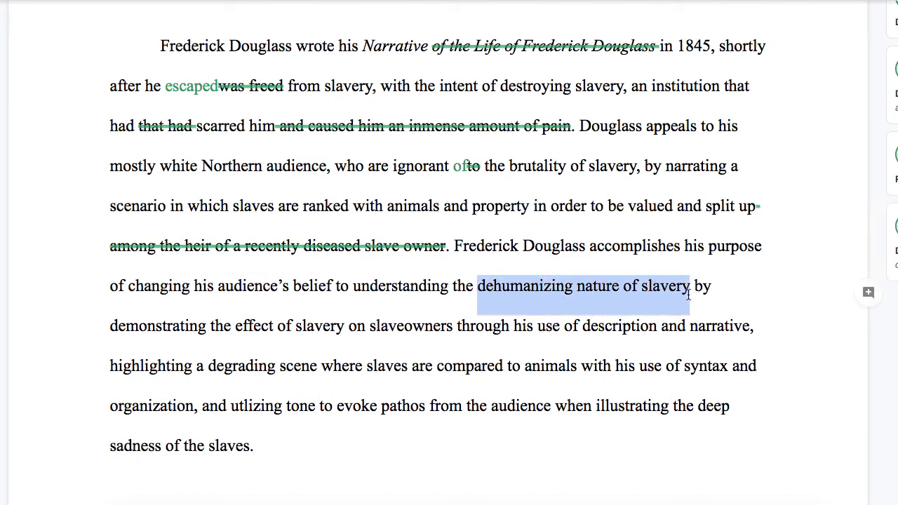
click(689, 294)
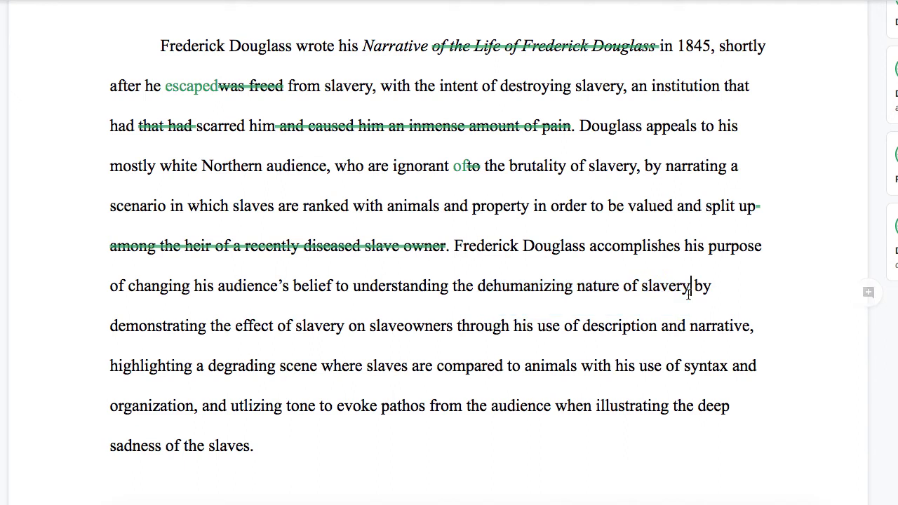
drag(478, 288, 691, 287)
click(328, 1)
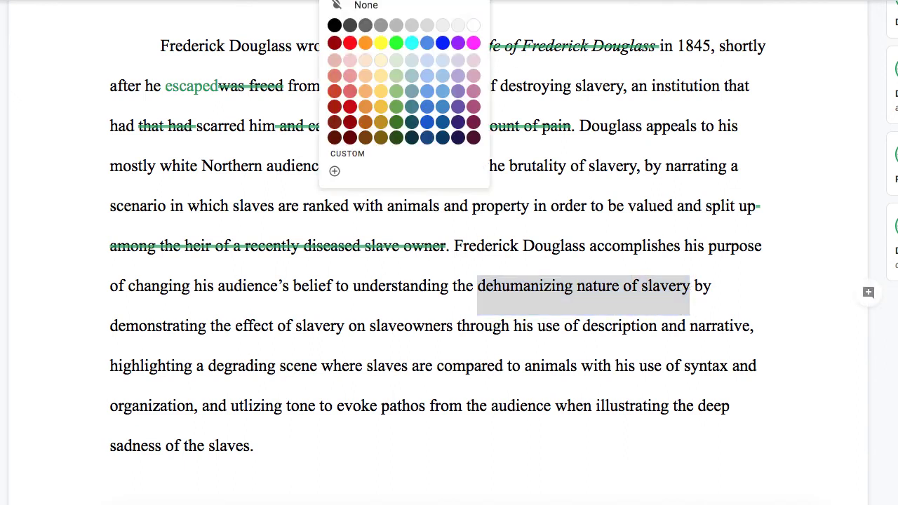
click(383, 44)
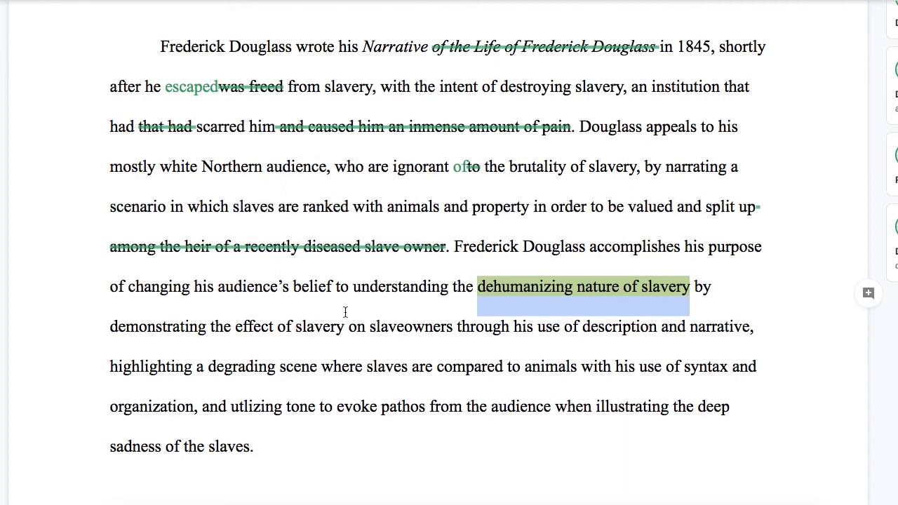
Step: Replace "accomplishes his purpose of changing his audience's belief to understanding the" with "conveys the" after "Frederick Douglass"
scroll(280, 337, up, 1)
drag(157, 375, 454, 377)
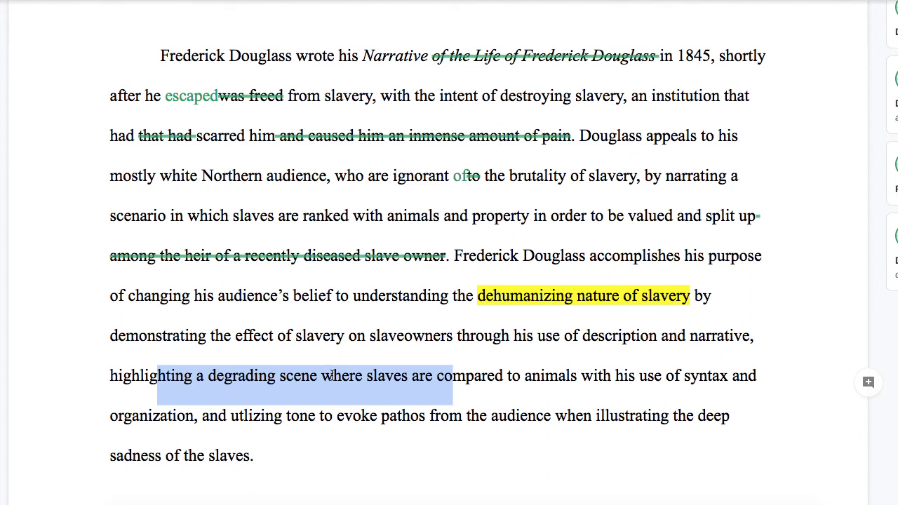
scroll(333, 376, up, 1)
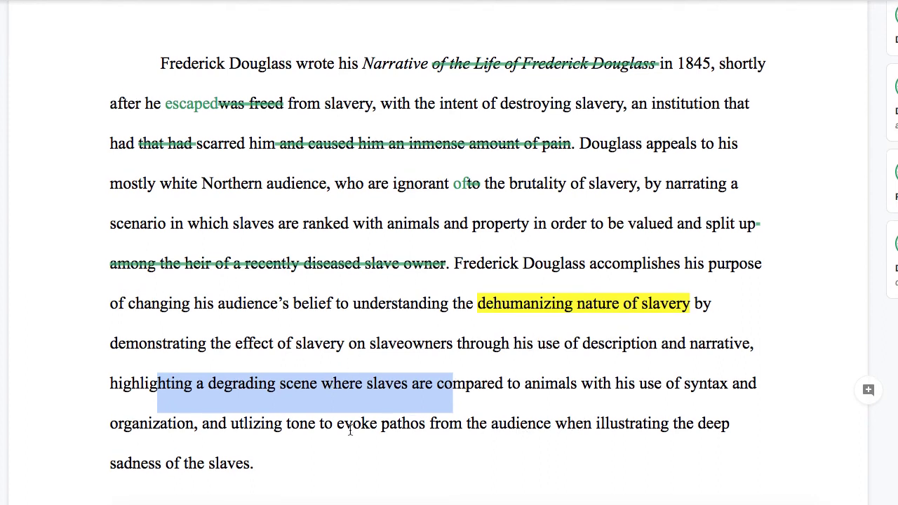
drag(223, 341, 471, 343)
click(471, 343)
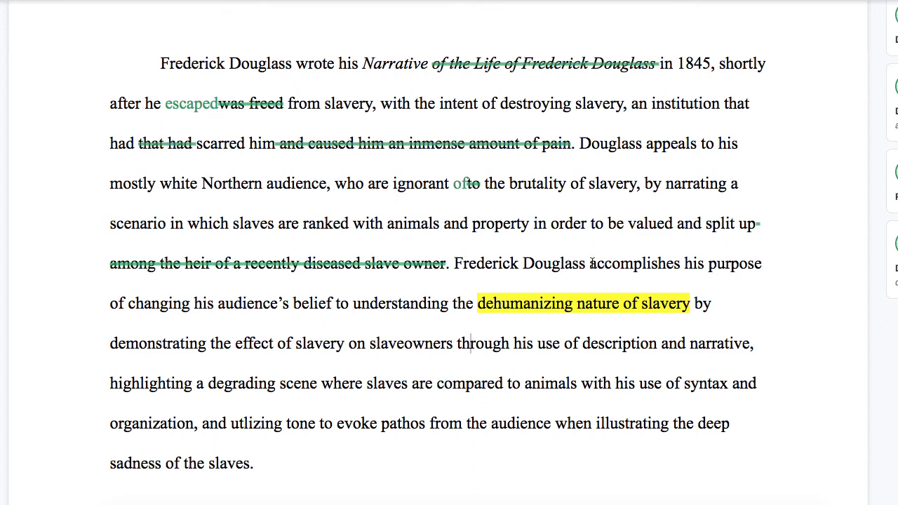
drag(588, 263, 474, 309)
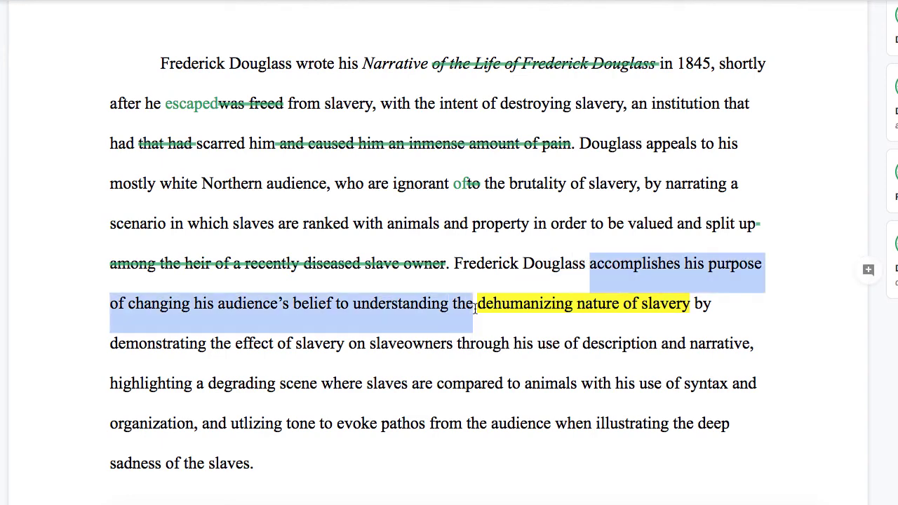
text(conveys the)
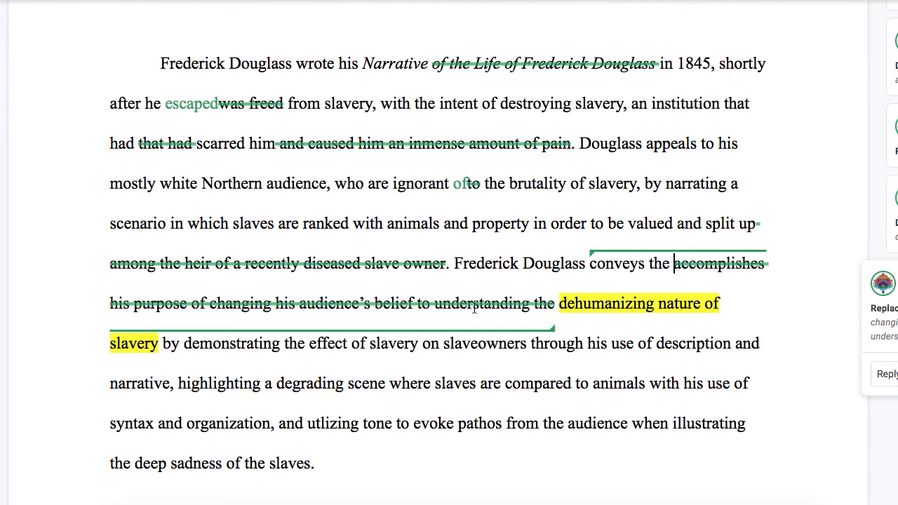
Step: Examine the phrase "through his use of description and narrative" after "slaveowners" in the last sentence
scroll(542, 360, down, 1)
scroll(679, 305, down, 1)
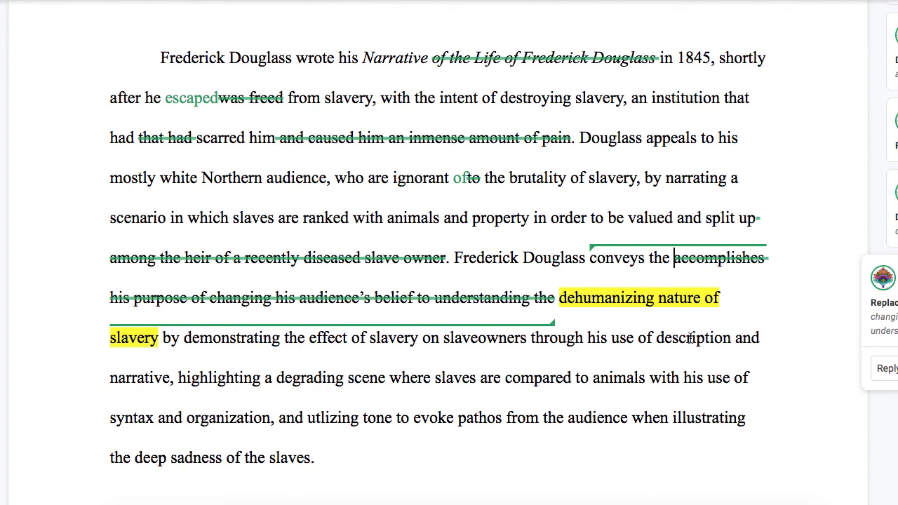
click(691, 337)
click(531, 339)
key(ctrl+shift+Right)
key(ctrl+shift+Right)
key(ctrl+shift+Right)
key(ctrl+shift+Right)
key(ctrl+shift+Right)
key(Right)
double_click(662, 337)
Step: Replace "demonstrating" with "describing" before "the effect of slavery on slaveowners"
click(287, 339)
key(Left)
key(Left)
key(Left)
key(Left)
key(Left)
key(Left)
key(Left)
key(Left)
key(Left)
key(Left)
key(Left)
key(Left)
key(Left)
key(Left)
key(Left)
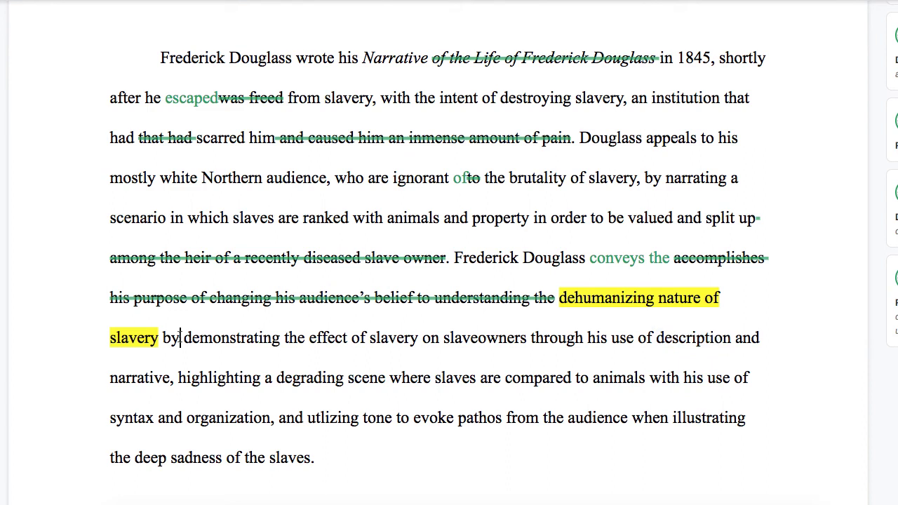
key(Right)
key(shift+Right)
key(shift+Right)
key(shift+Right)
key(shift+Right)
key(shift+Right)
key(shift+Right)
key(shift+Right)
key(shift+Right)
key(shift+Right)
key(shift+Right)
key(shift+Right)
key(shift+Right)
key(shift+Right)
key(shift+Right)
key(shift+Right)
key(shift+Right)
key(shift+Right)
key(shift+Right)
key(shift+Right)
key(shift+Right)
key(shift+Left)
key(shift+Left)
key(shift+Left)
key(shift+Left)
key(shift+Left)
key(shift+Left)
key(shift+Left)
key(shift+Left)
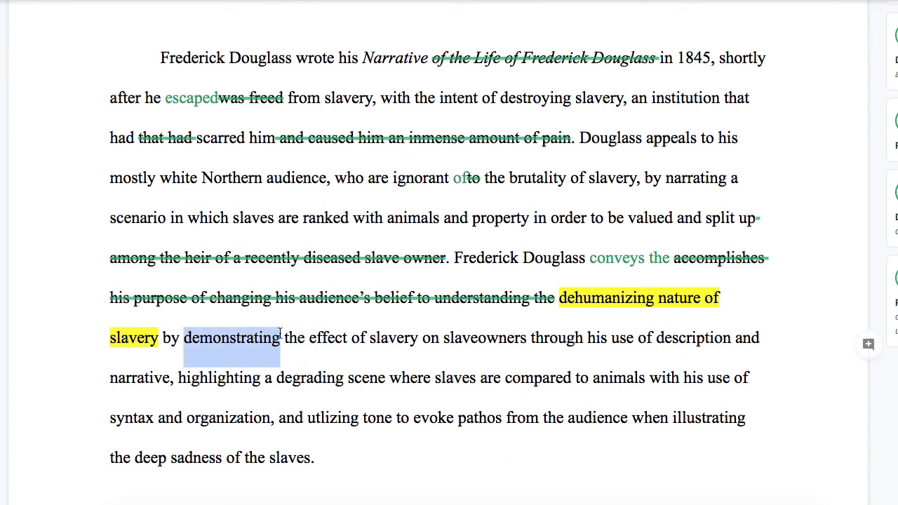
text(describing)
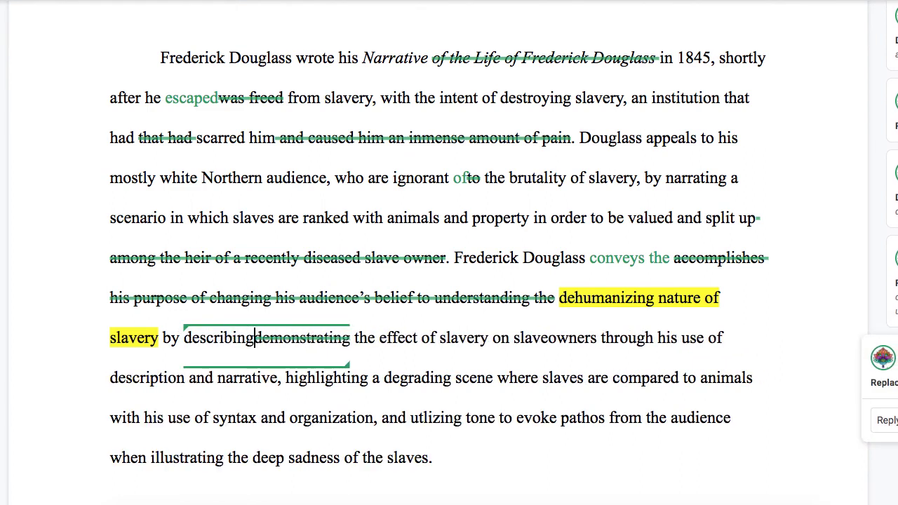
Step: Delete the rest of the last sentence after "slaveowners", from "through his use of description" to "deep sadness of the slaves"
drag(599, 338, 272, 383)
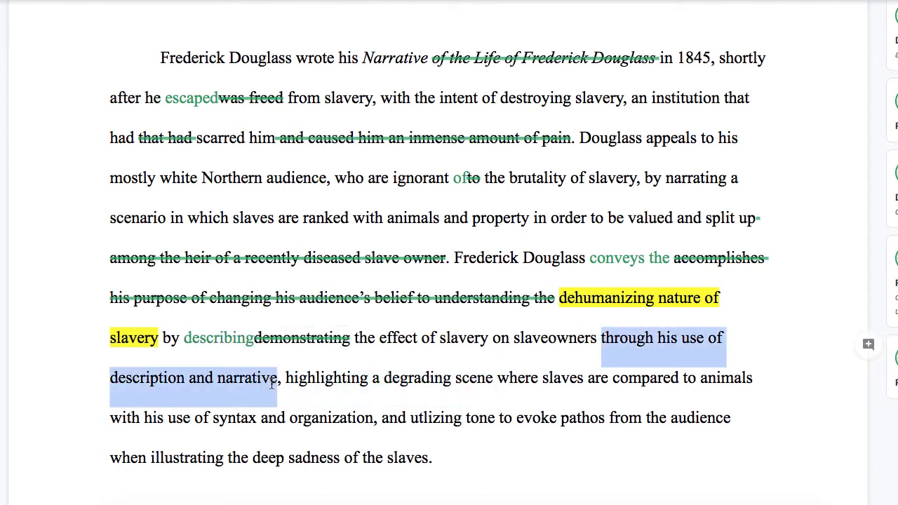
key(BackSpace)
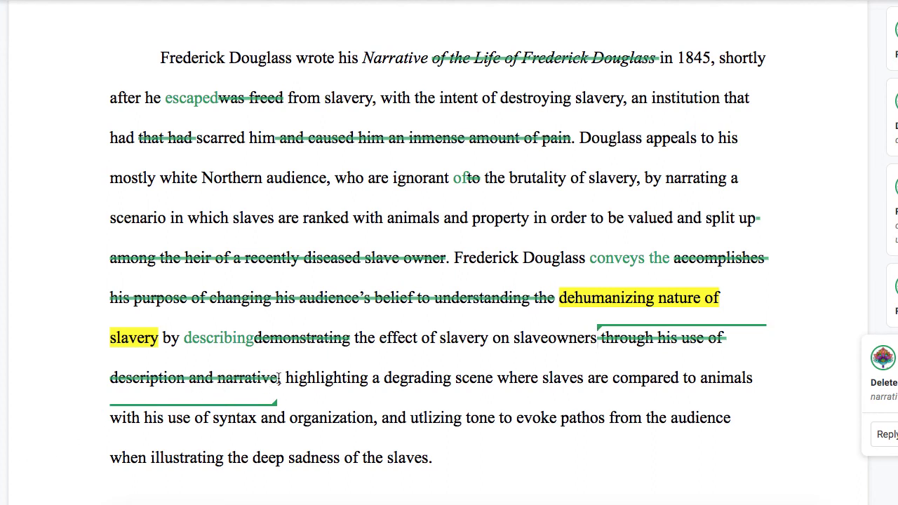
click(279, 378)
drag(279, 378, 428, 457)
key(BackSpace)
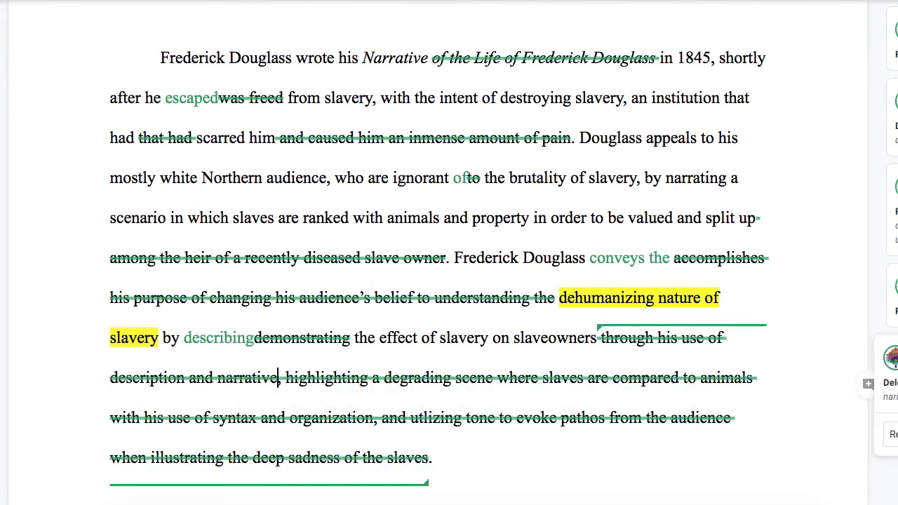
Step: Insert "and comparing slaves to animals." after "slaveowners" and move the struck-out remainder onto a new paragraph
scroll(491, 351, up, 2)
click(591, 403)
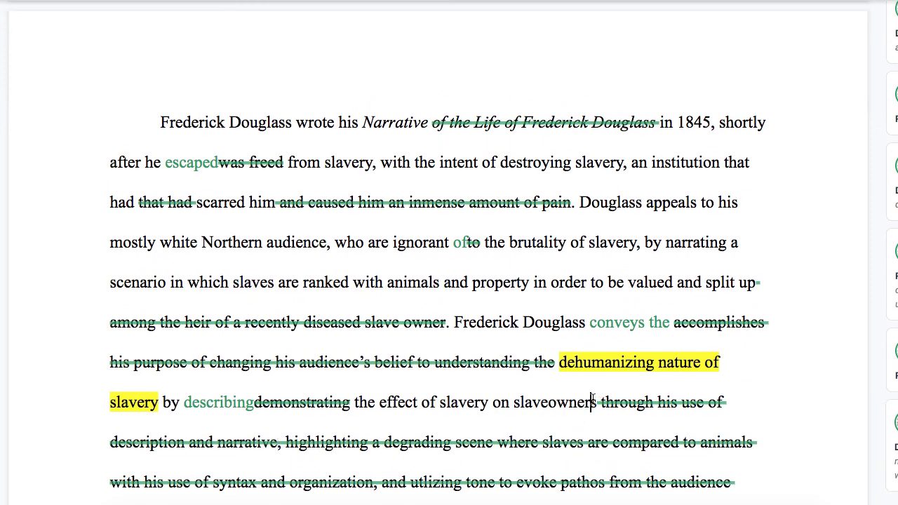
scroll(591, 402, down, 1)
click(597, 368)
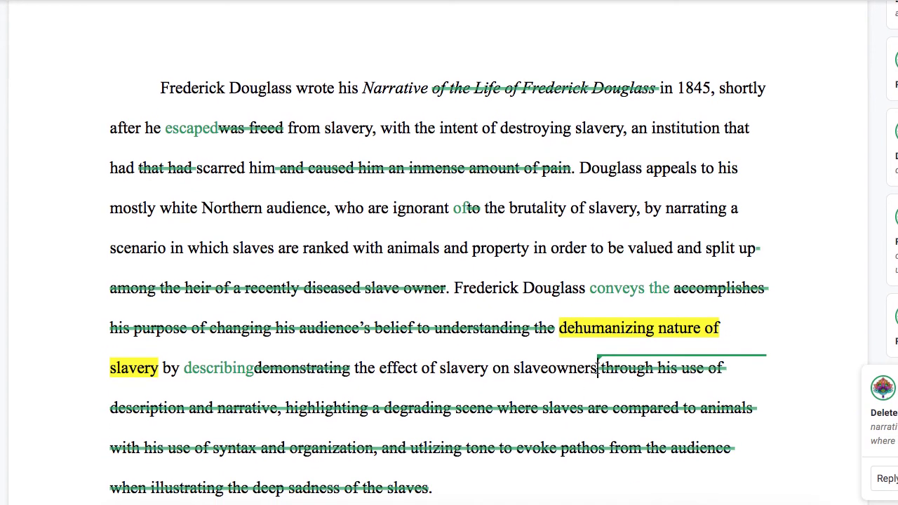
text(and comparing slaves to an)
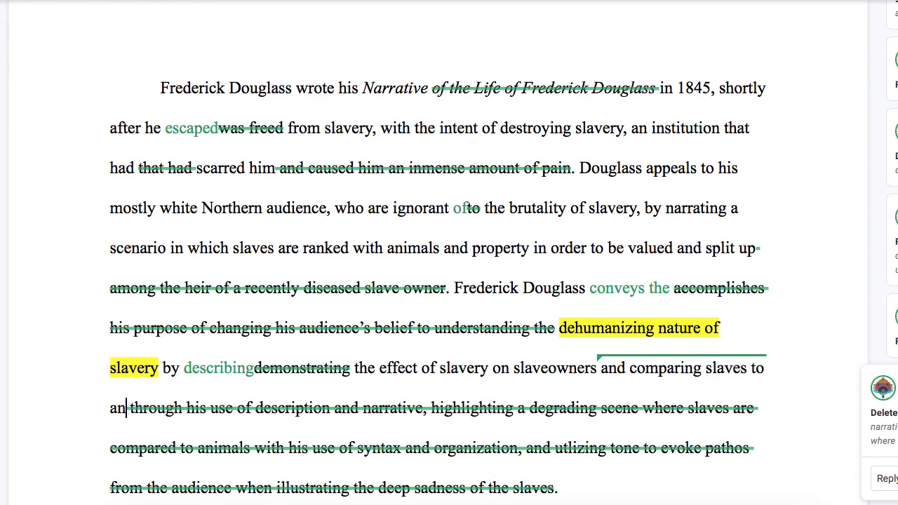
text(imals.)
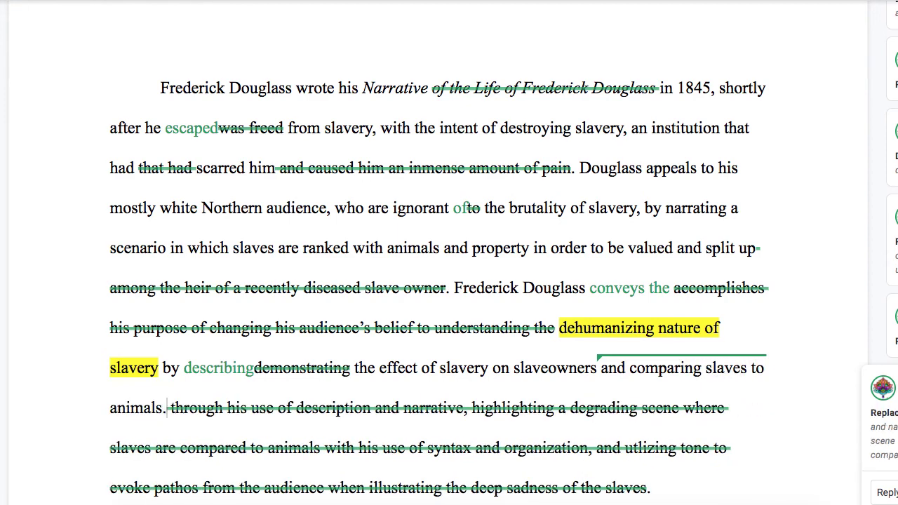
scroll(579, 355, down, 3)
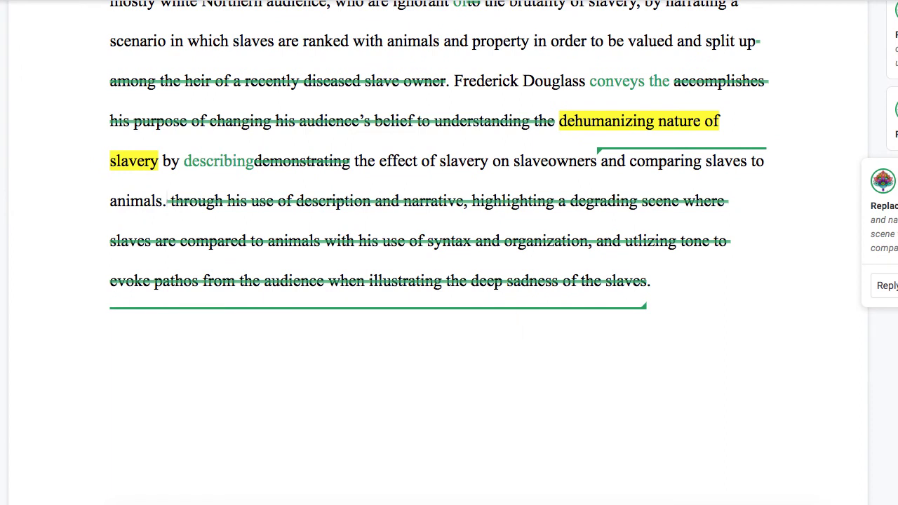
key(Return)
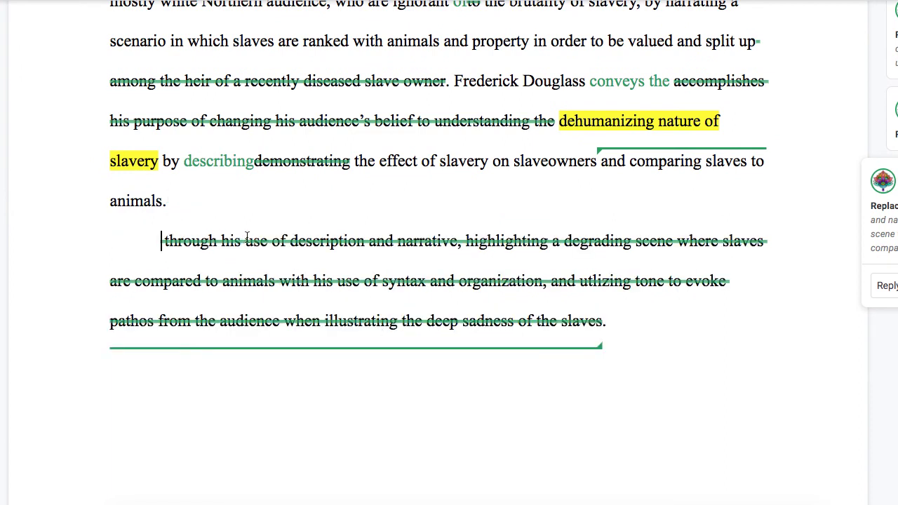
Step: Examine the struck-out phrases "description and narrative" and "his use" in the deleted closing text against the revised sentence
drag(286, 240, 457, 242)
click(402, 242)
drag(291, 242, 395, 242)
click(413, 242)
drag(313, 280, 361, 280)
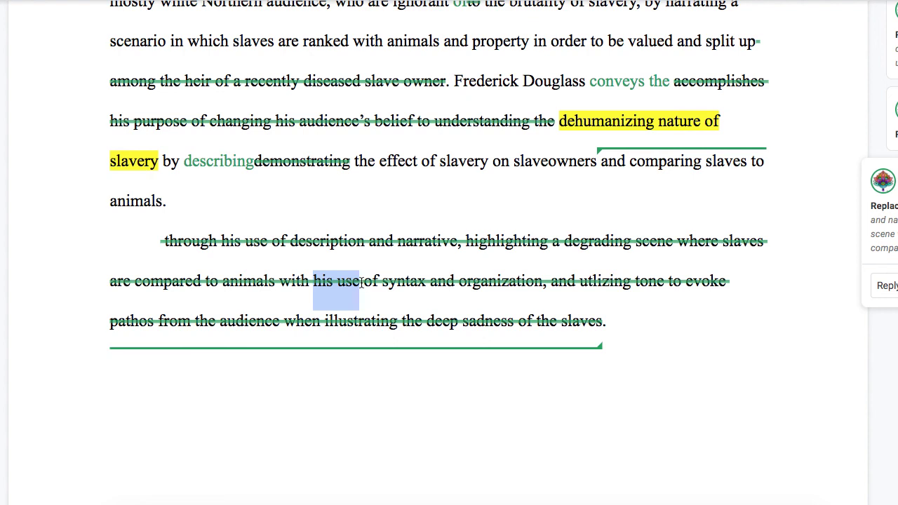
click(360, 280)
drag(309, 281, 360, 281)
click(361, 280)
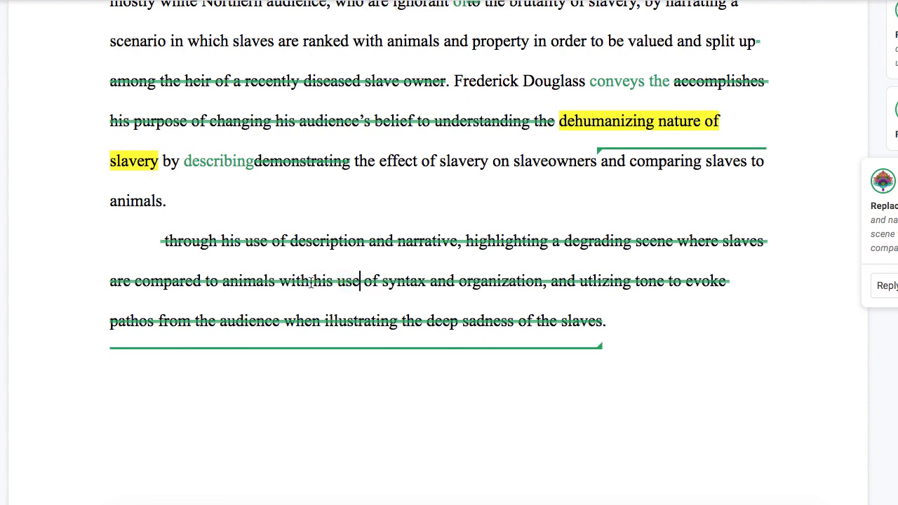
drag(313, 281, 360, 280)
click(360, 280)
click(233, 161)
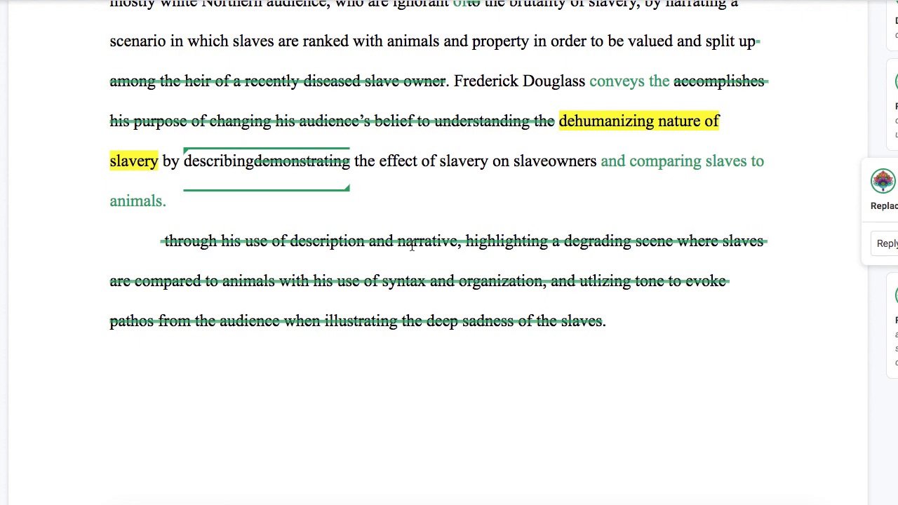
scroll(412, 245, up, 2)
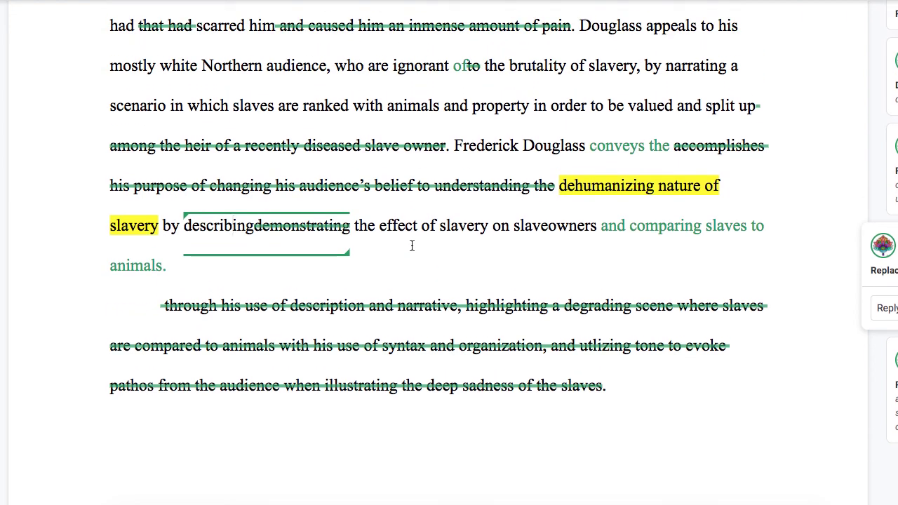